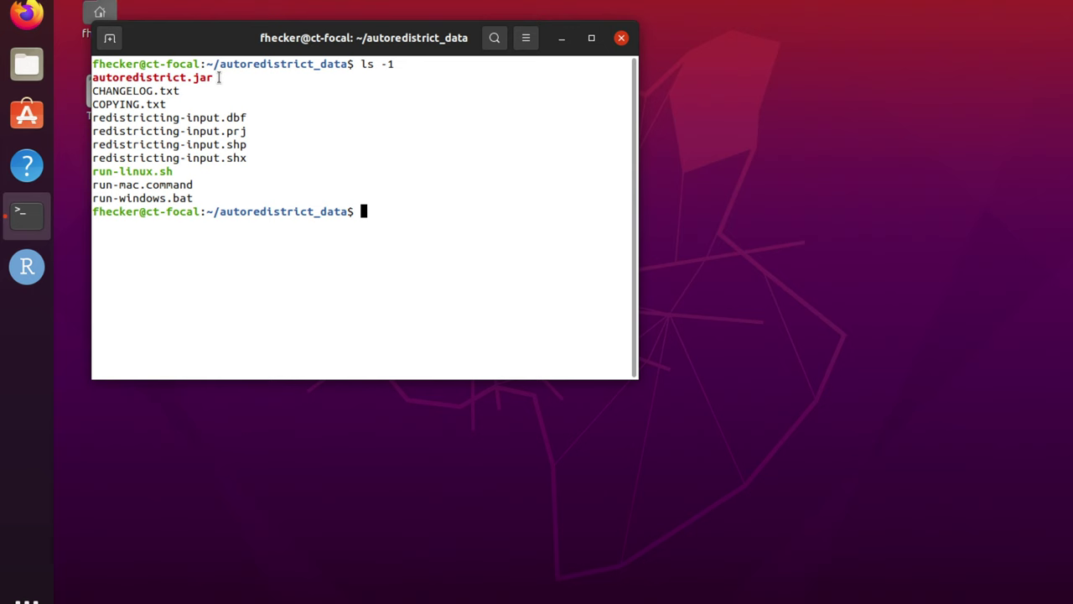
Step: Highlight autoredistrict.jar and the four redistricting-input files in the listing, then enter sh run-linux.sh
{"action": "left_click_drag", "start_coordinate": [631, 78], "coordinate": [89, 78]}
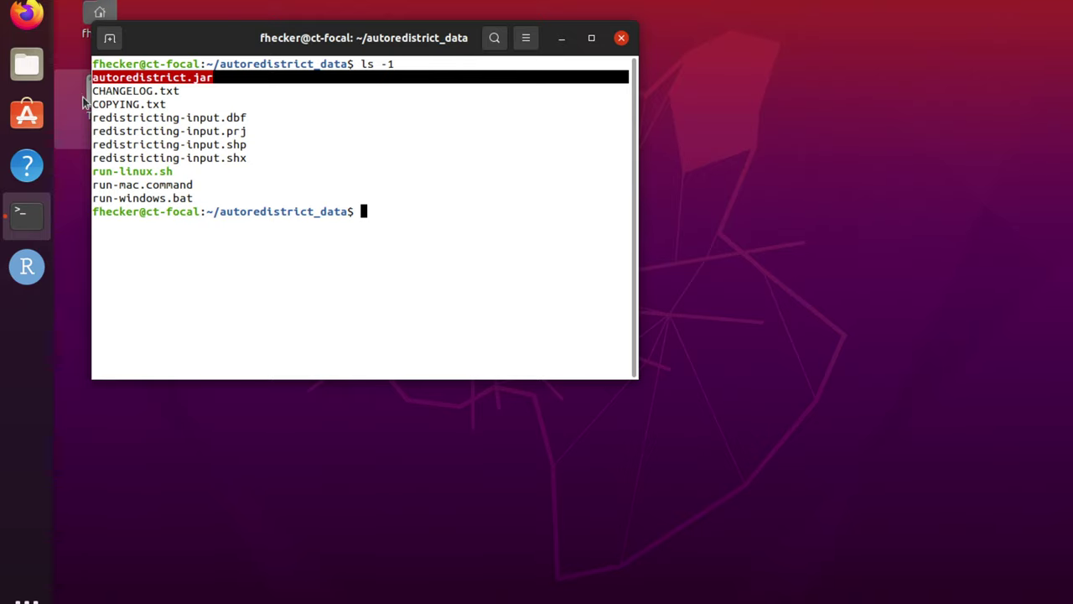
{"action": "left_click_drag", "start_coordinate": [94, 119], "coordinate": [261, 155]}
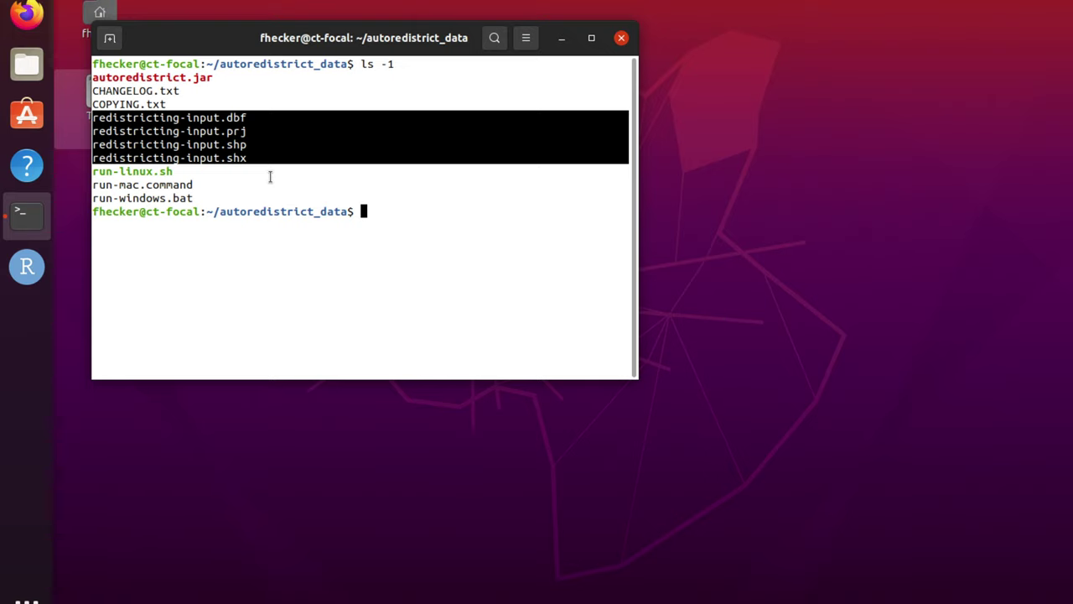
{"action": "type", "text": "sh run-linux.sh"}
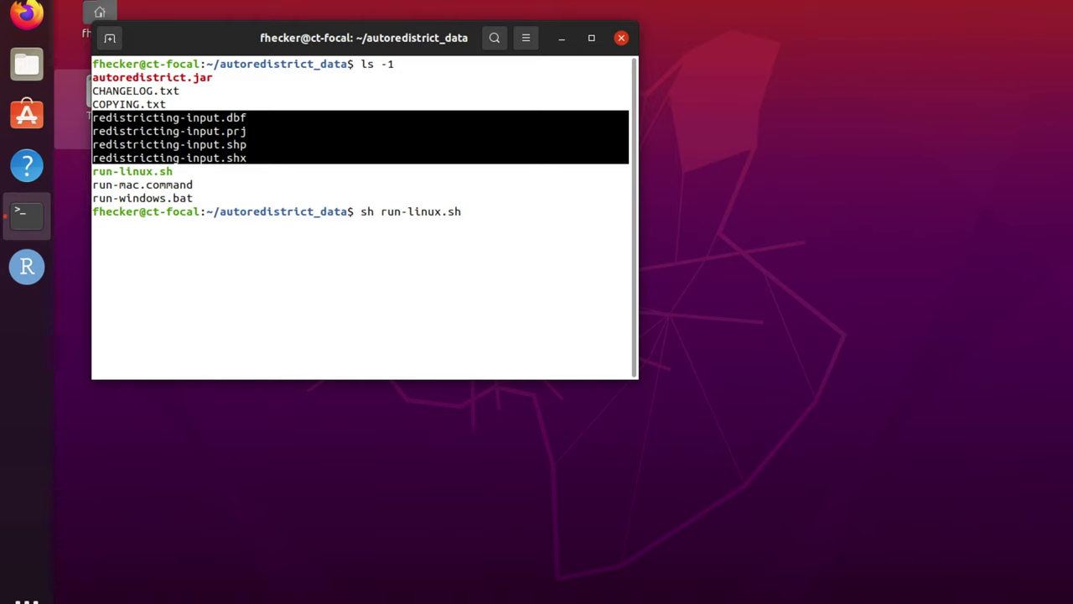
Step: Launch Automatic Redistricter with run-linux.sh and maximize its main window
{"action": "key", "text": "Return"}
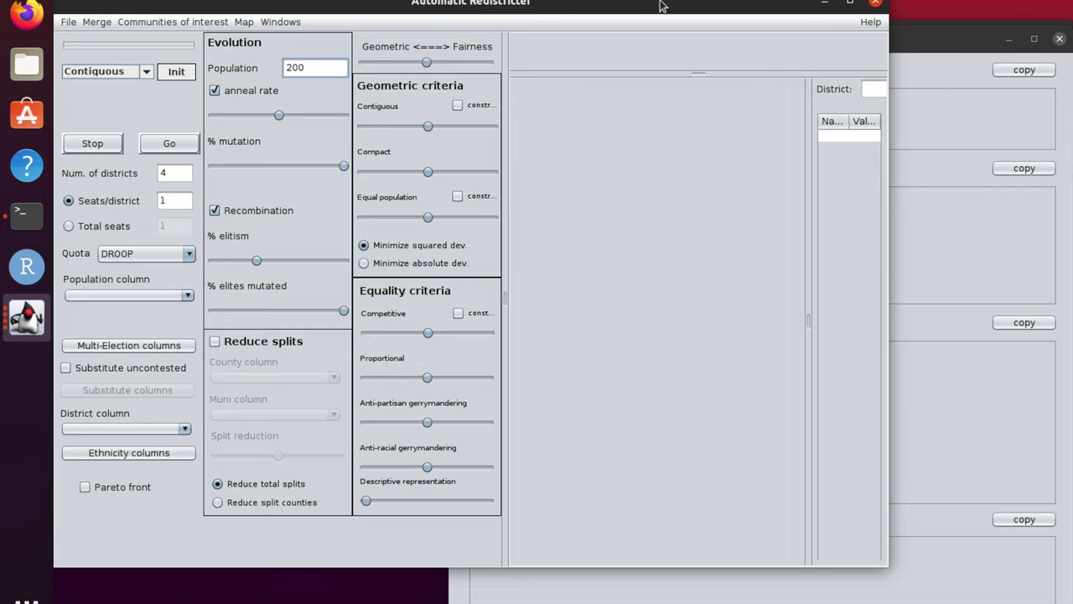
{"action": "left_click", "coordinate": [850, 5]}
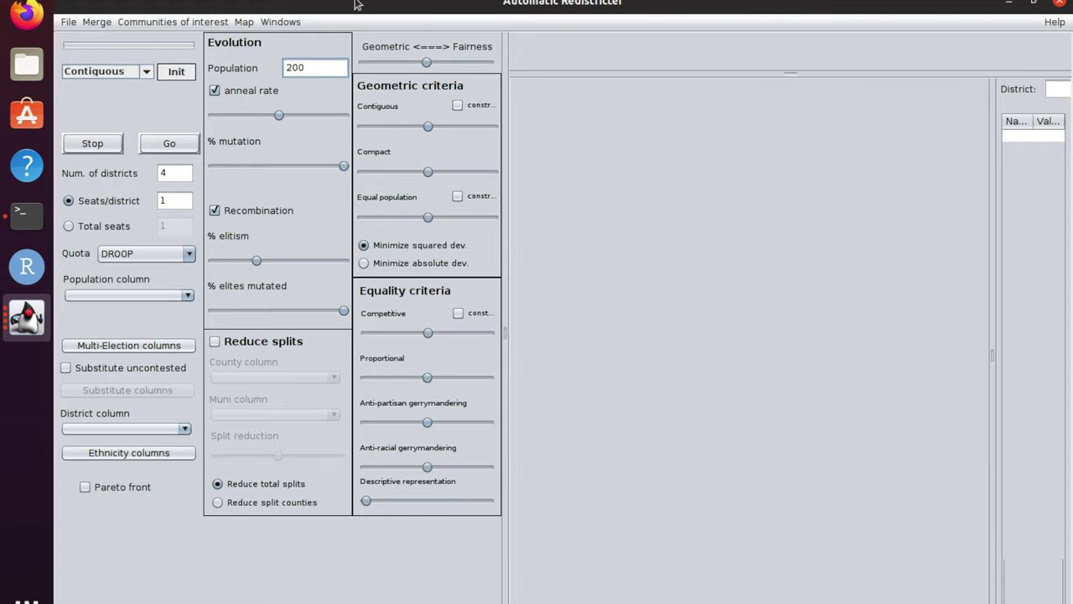
{"action": "left_click", "coordinate": [68, 22]}
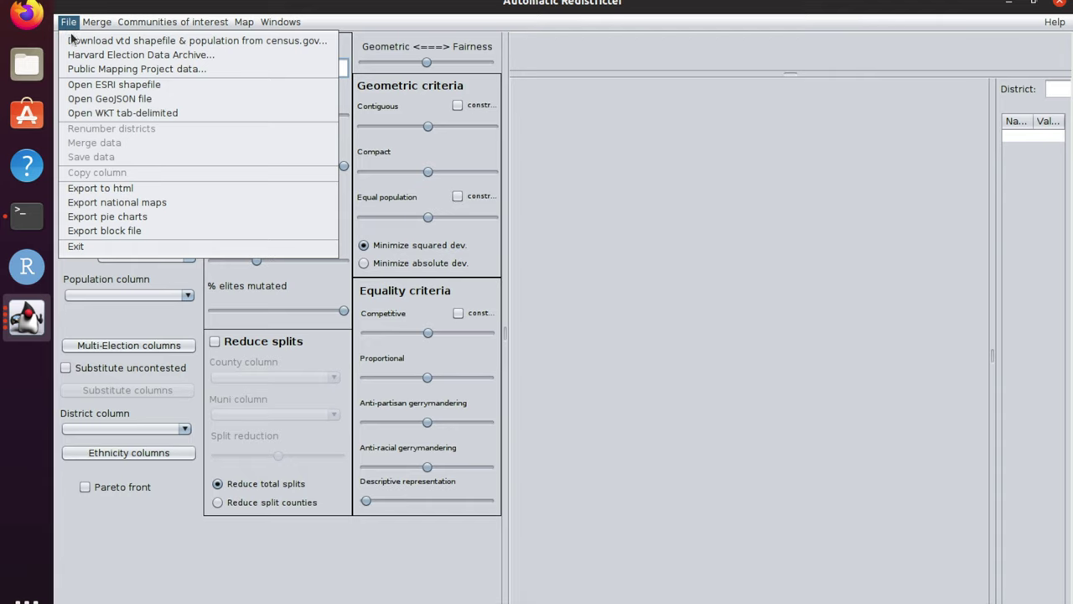
Step: Load the redistricting-input.shp ESRI shapefile
{"action": "left_click", "coordinate": [82, 87]}
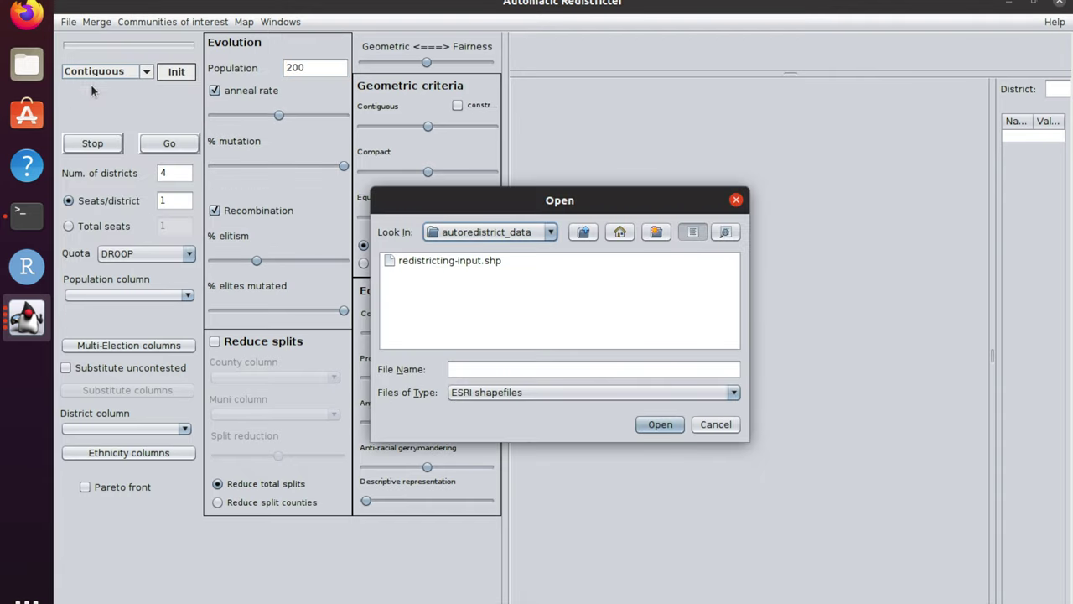
{"action": "left_click", "coordinate": [441, 264]}
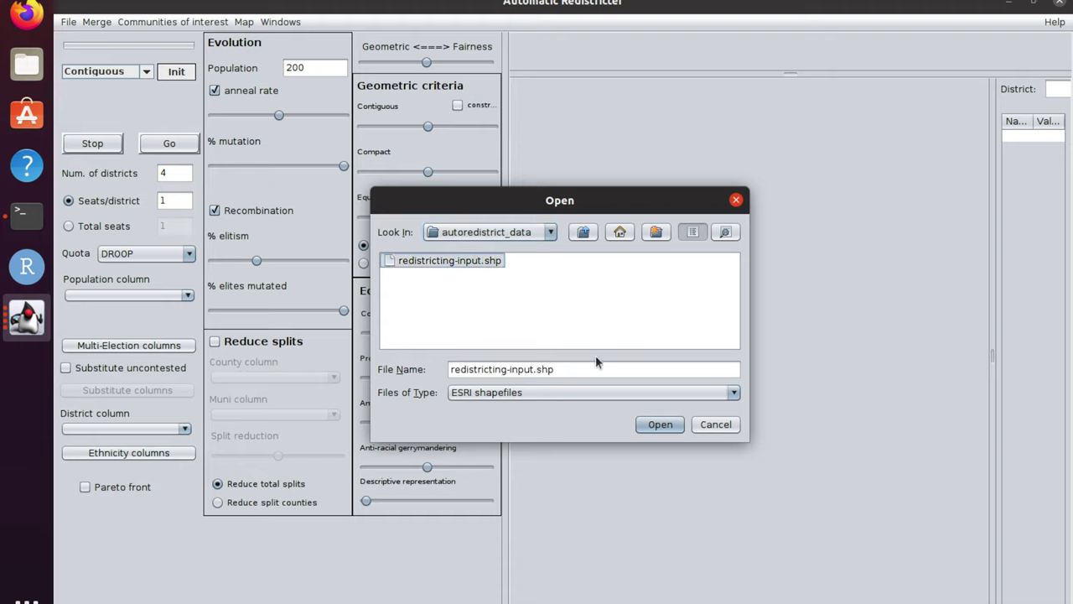
{"action": "left_click", "coordinate": [668, 426]}
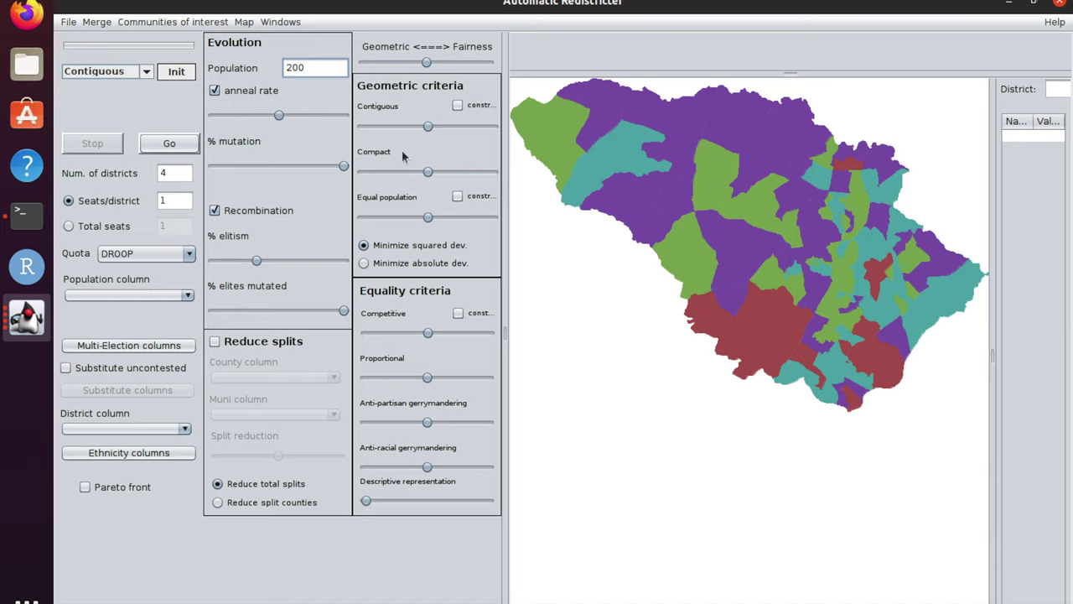
Step: Turn on outlines around every precinct (VTD) on the map
{"action": "left_click", "coordinate": [244, 22]}
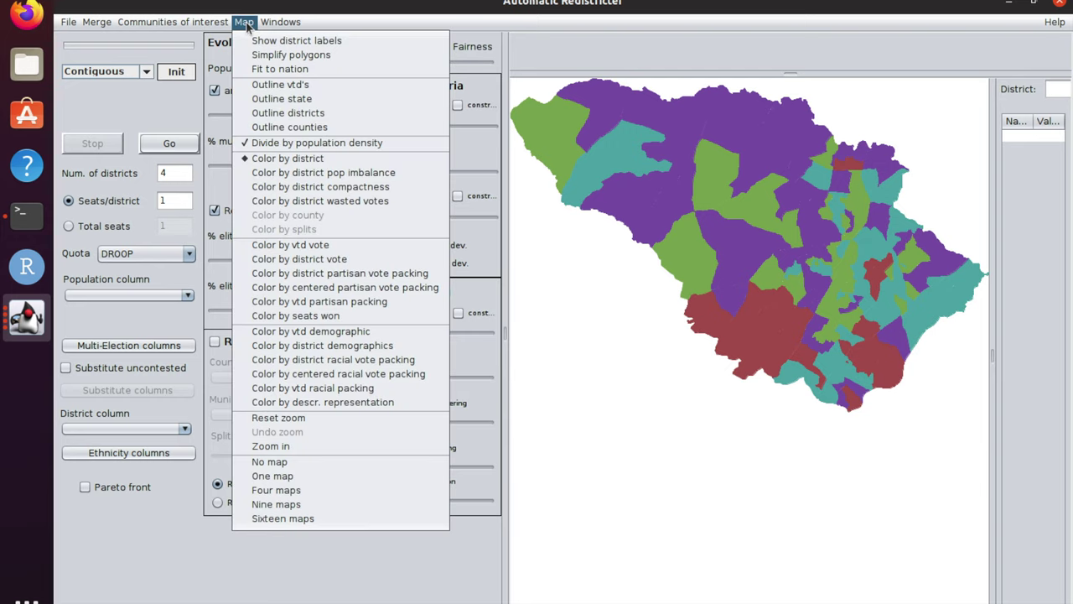
{"action": "left_click", "coordinate": [258, 87]}
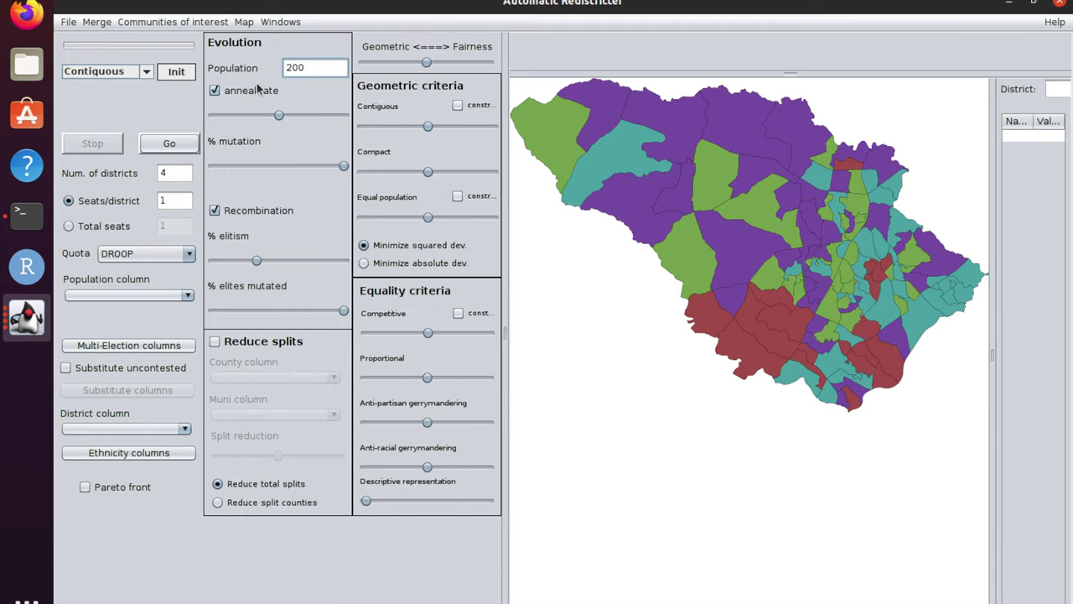
{"action": "left_click", "coordinate": [277, 23]}
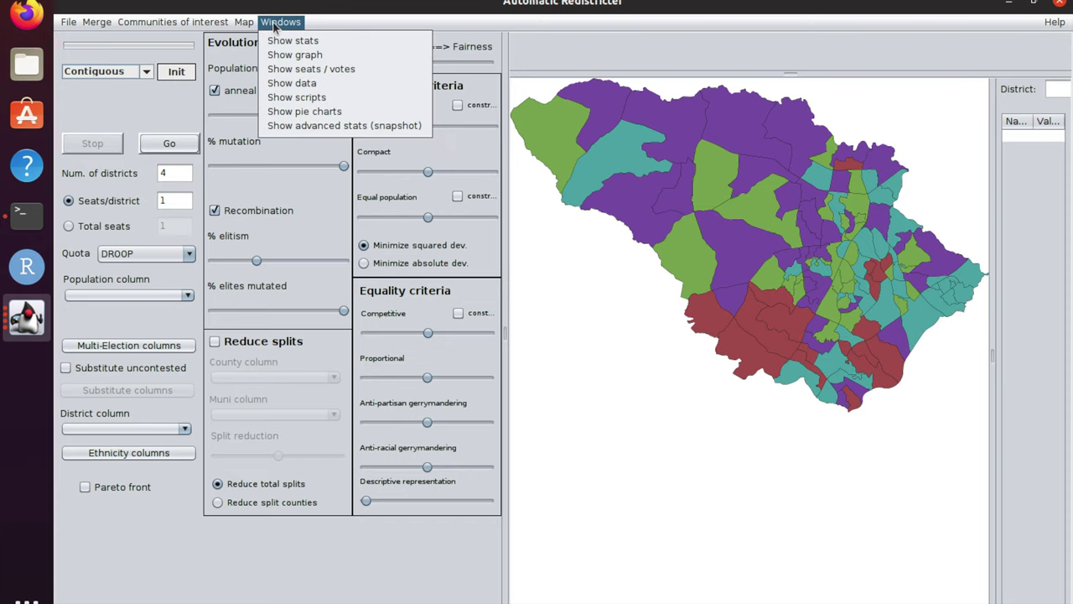
{"action": "left_click", "coordinate": [279, 85]}
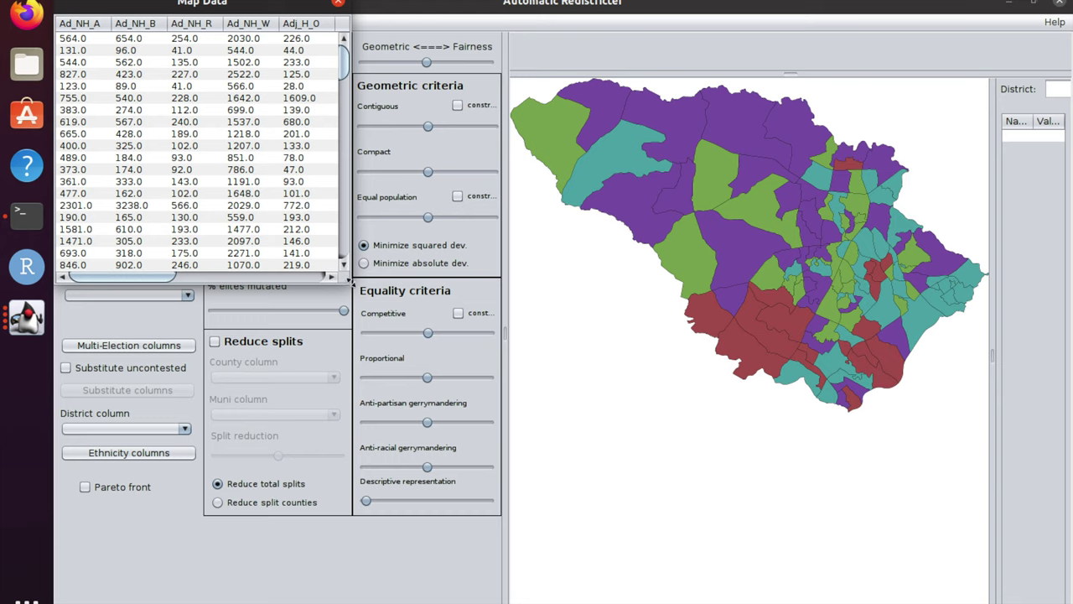
{"action": "left_click_drag", "start_coordinate": [352, 285], "coordinate": [769, 511]}
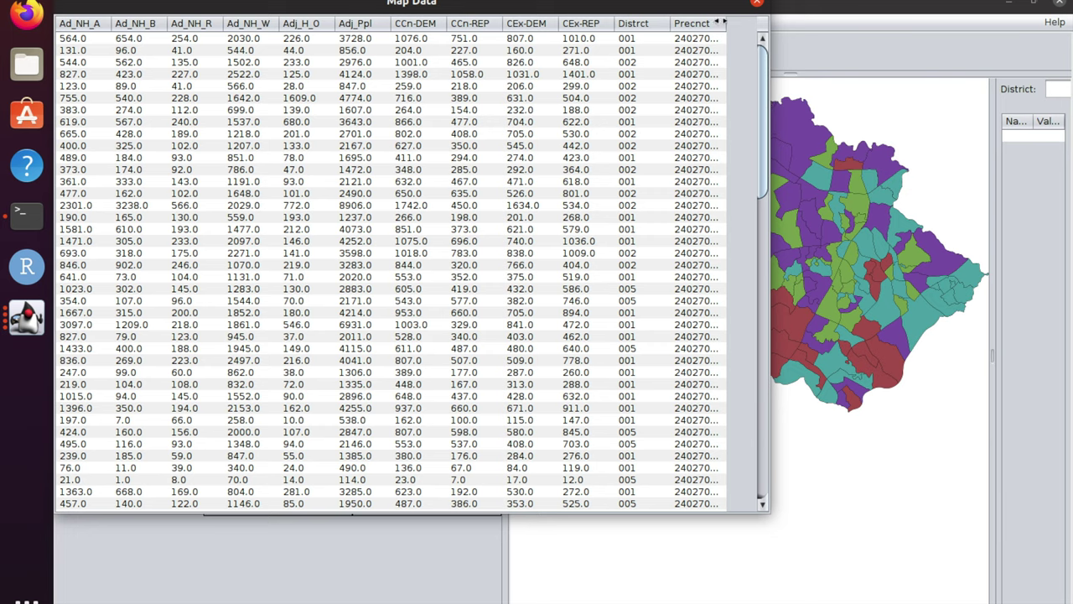
{"action": "left_click_drag", "start_coordinate": [724, 23], "coordinate": [744, 23]}
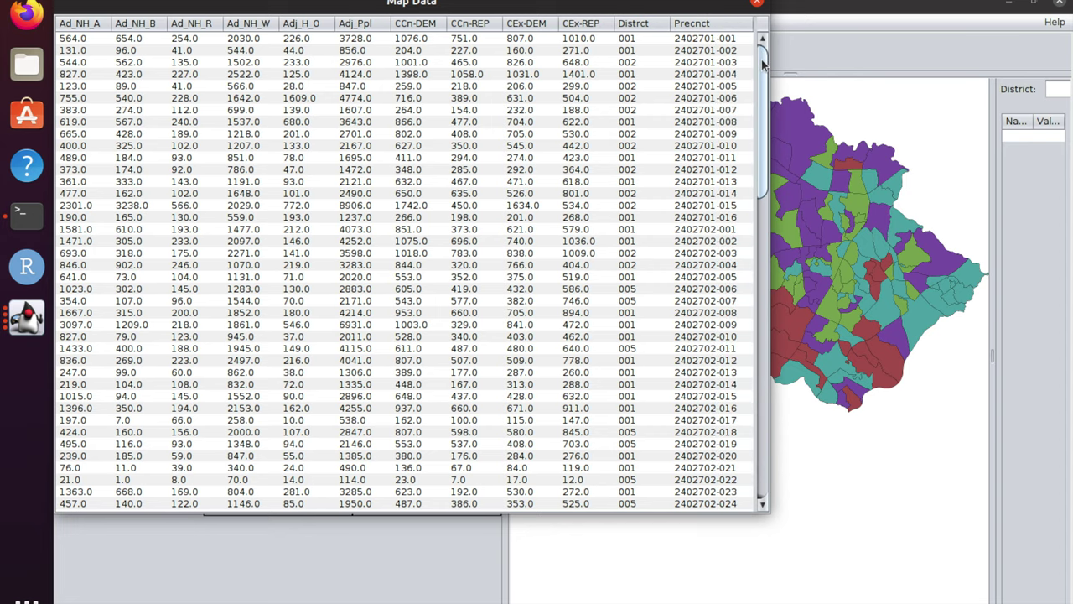
{"action": "left_click_drag", "start_coordinate": [762, 59], "coordinate": [748, 370]}
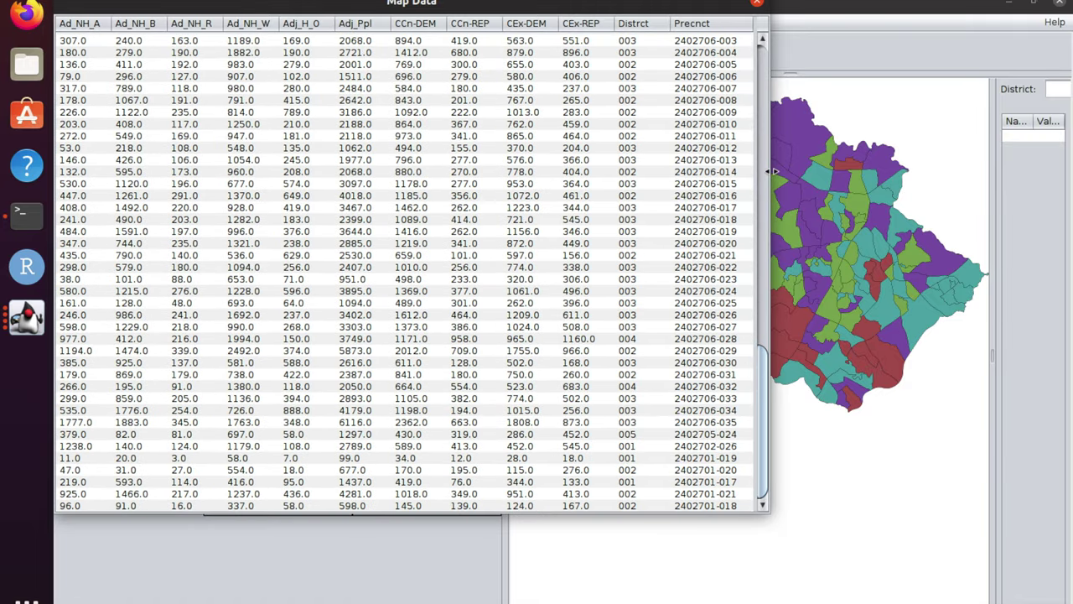
{"action": "left_click", "coordinate": [757, 7]}
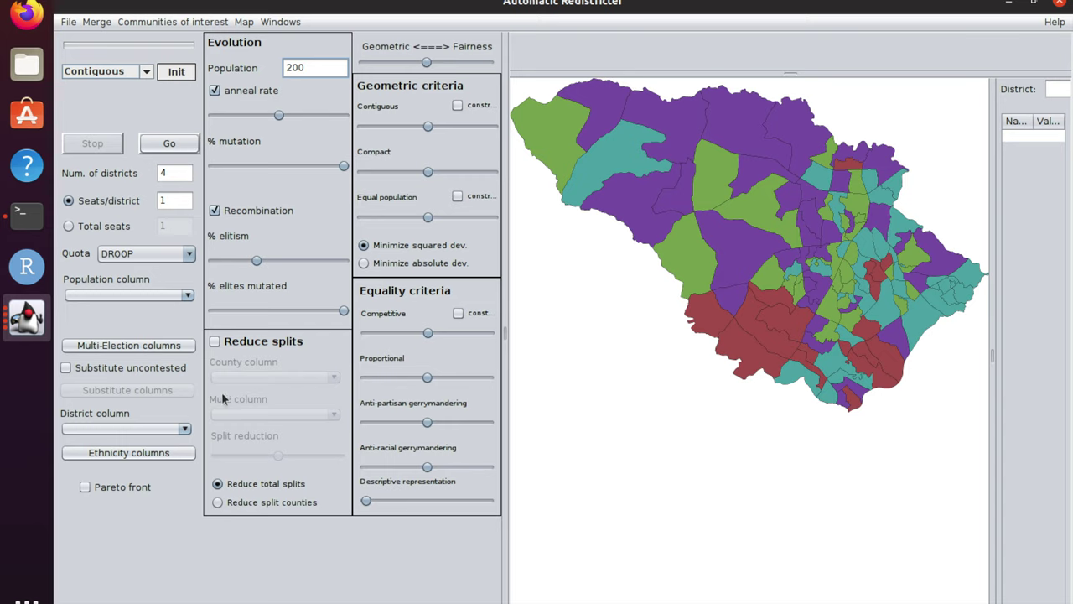
Step: Set Adj_Ppl as the population column
{"action": "left_click", "coordinate": [187, 297]}
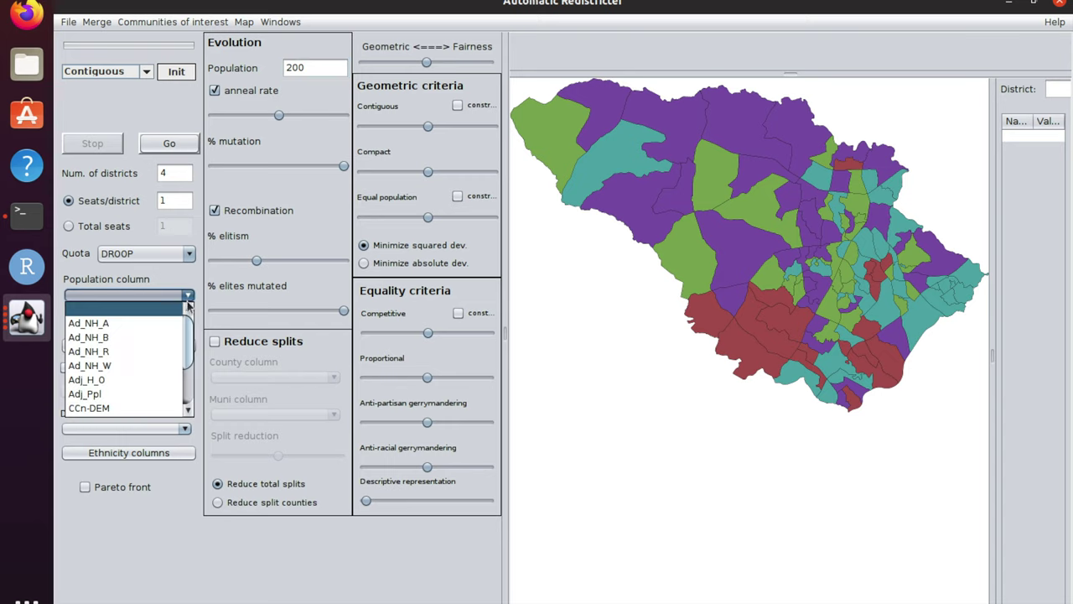
{"action": "scroll", "coordinate": [187, 340], "scroll_direction": "down", "scroll_amount": 1}
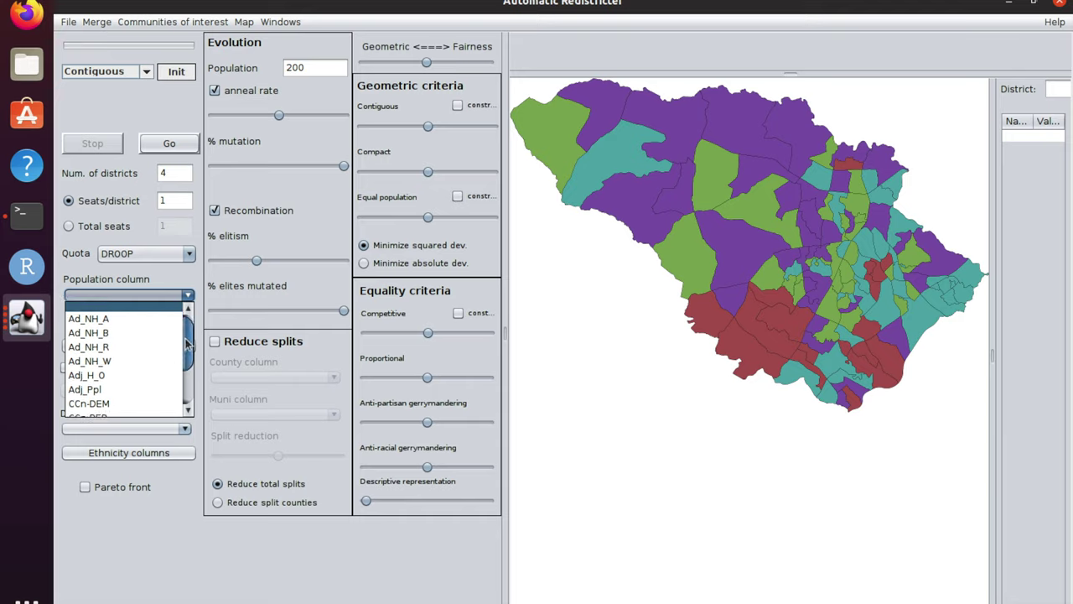
{"action": "left_click", "coordinate": [99, 388]}
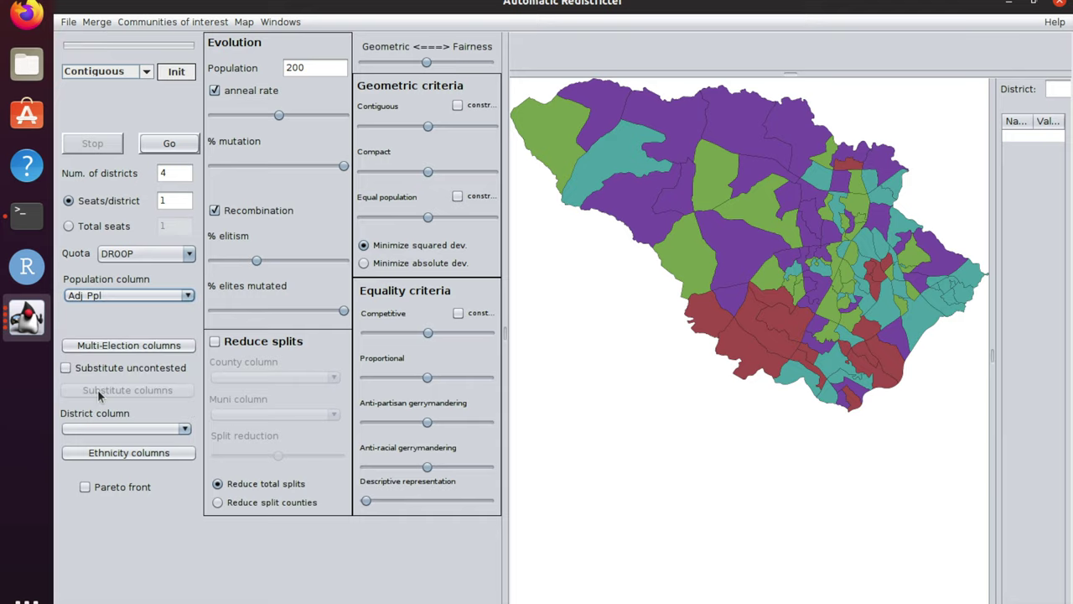
Step: Add CCn-DEM and CCn-REP as Election 1's vote count columns and confirm
{"action": "left_click", "coordinate": [137, 348]}
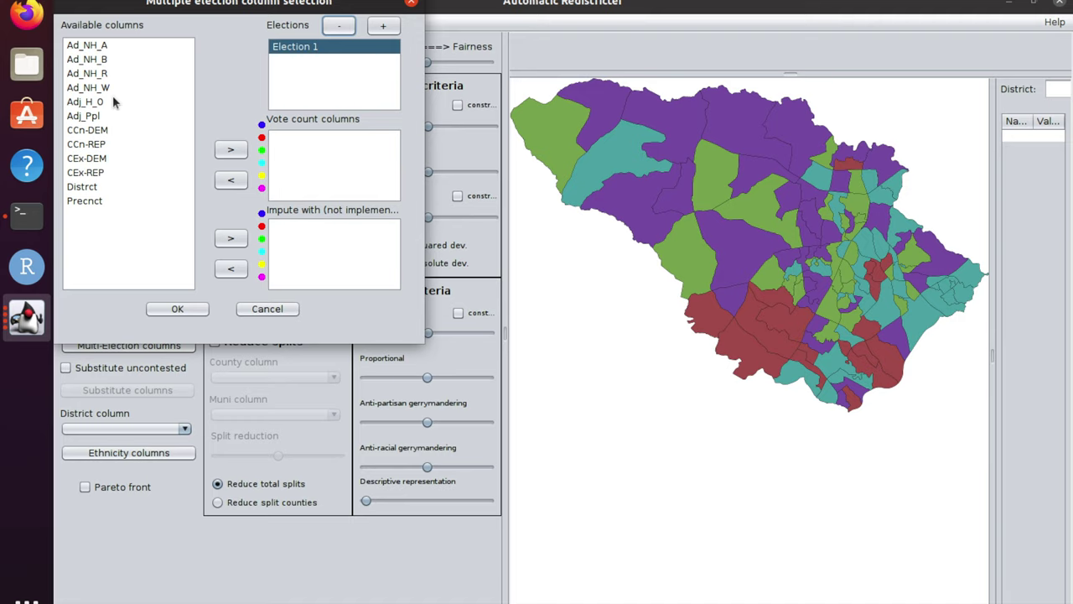
{"action": "left_click", "coordinate": [99, 131]}
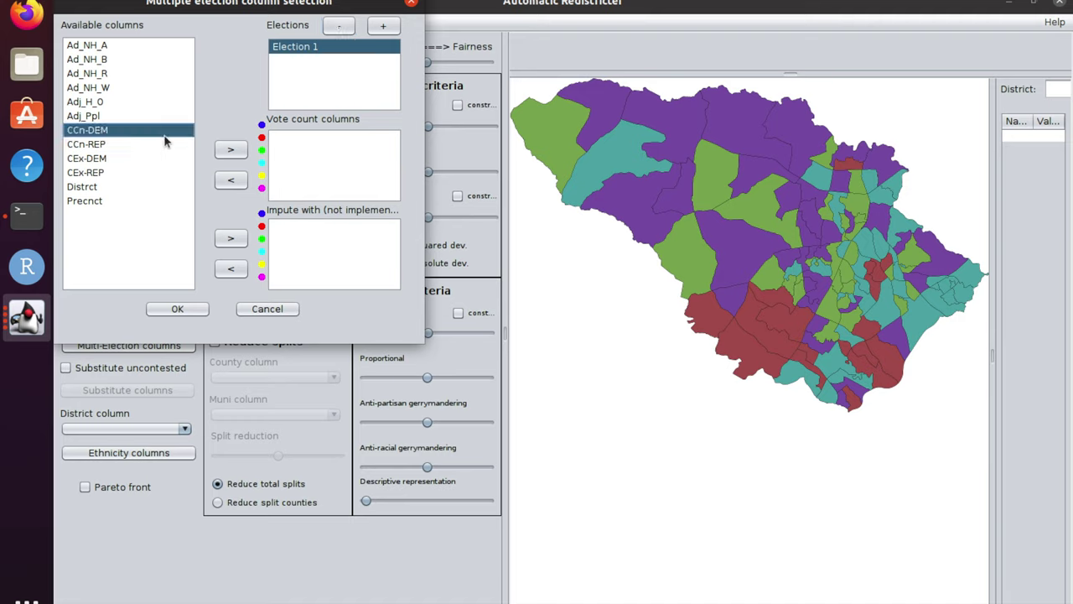
{"action": "left_click", "coordinate": [232, 151]}
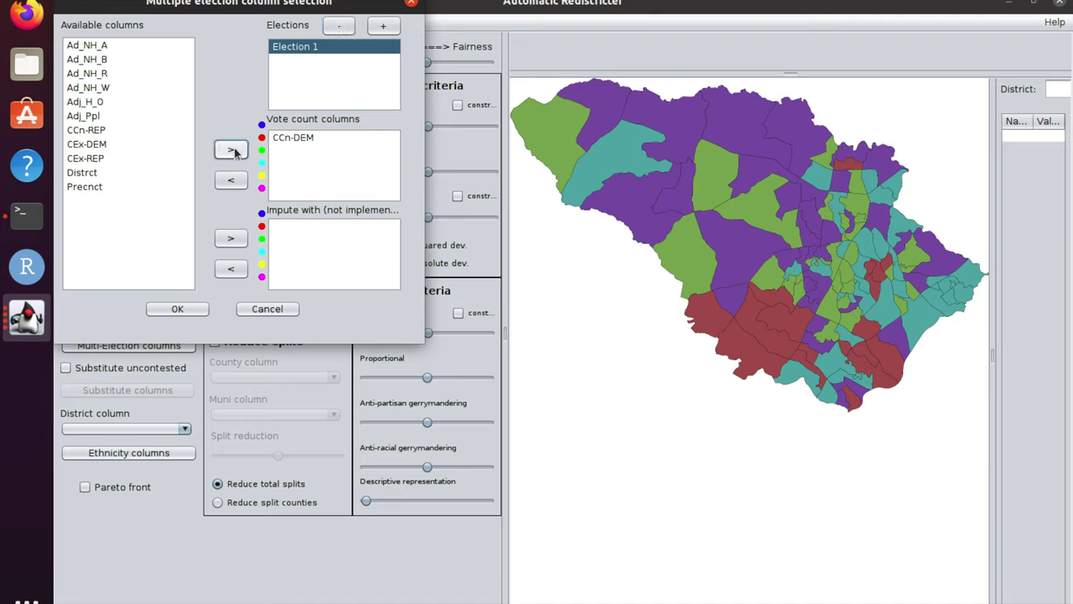
{"action": "left_click", "coordinate": [94, 132]}
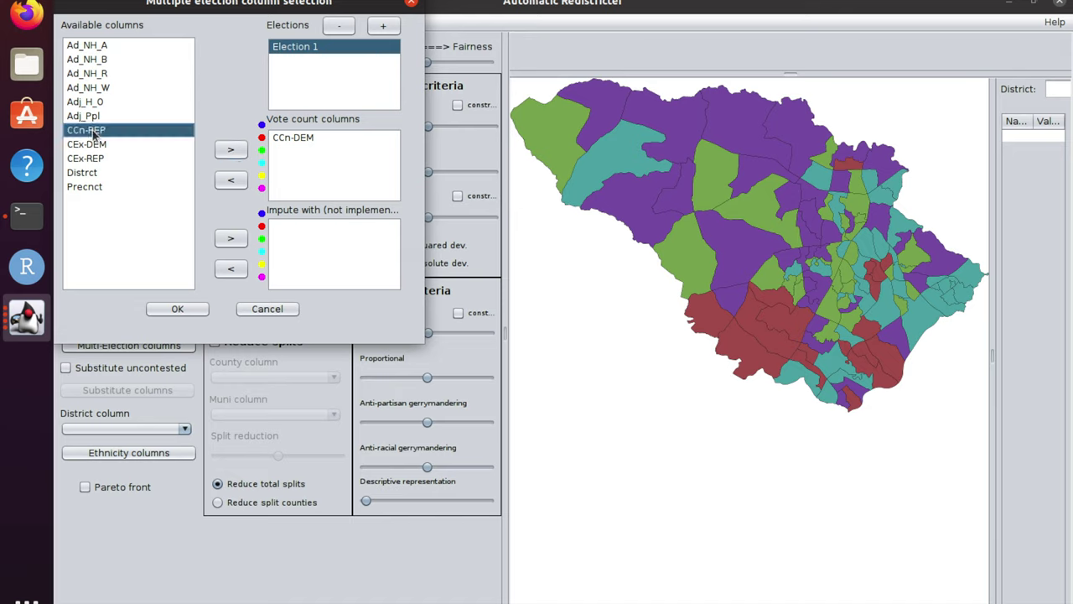
{"action": "left_click", "coordinate": [232, 152]}
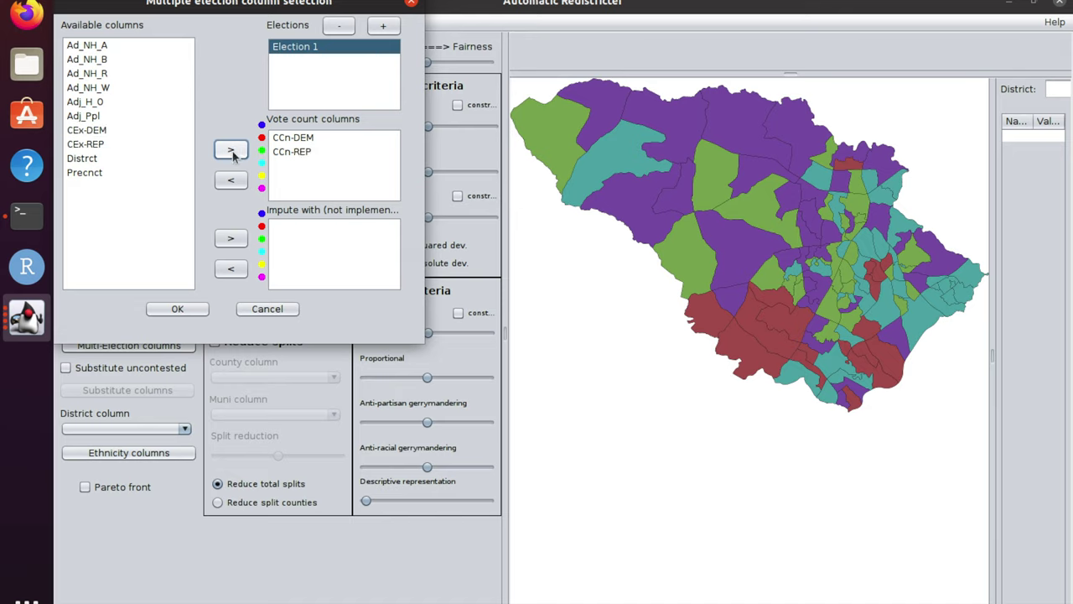
{"action": "left_click", "coordinate": [178, 310]}
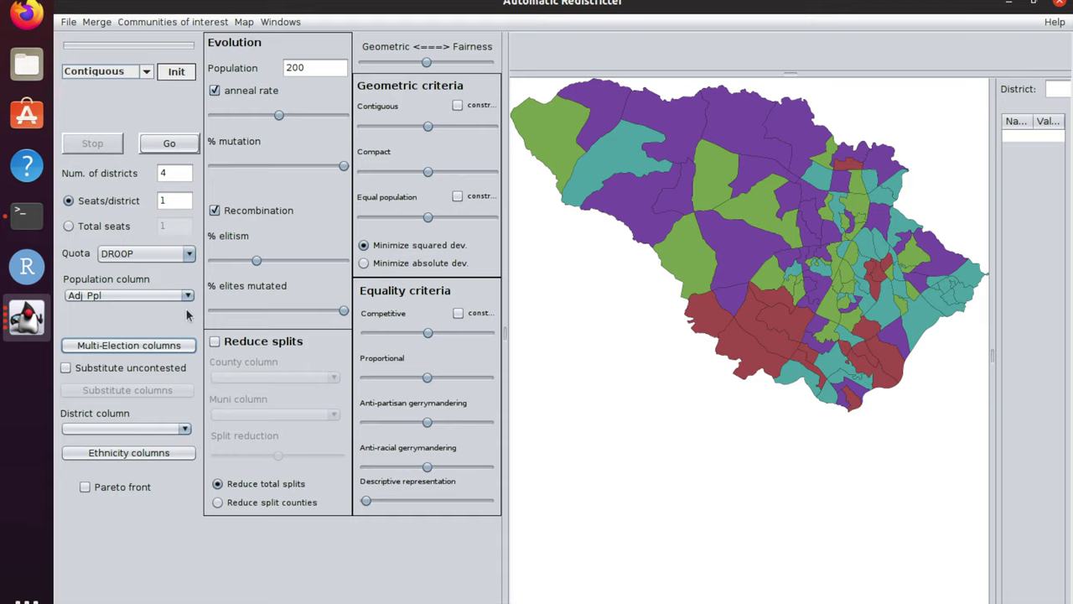
Step: Choose Distrct as the district column so the map shows the five existing districts
{"action": "left_click", "coordinate": [185, 429]}
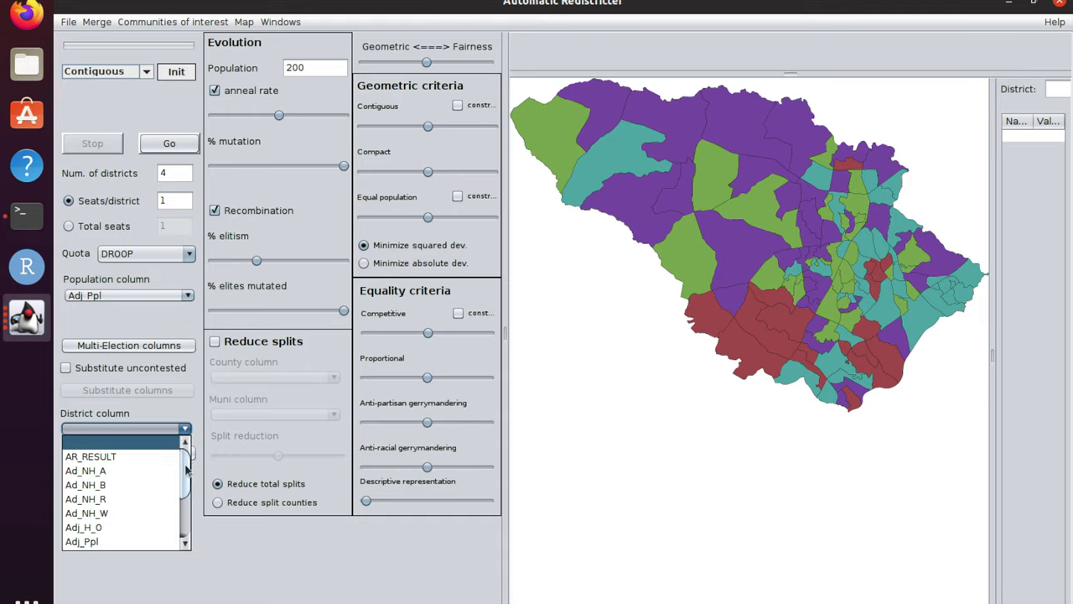
{"action": "left_click_drag", "start_coordinate": [185, 474], "coordinate": [186, 513]}
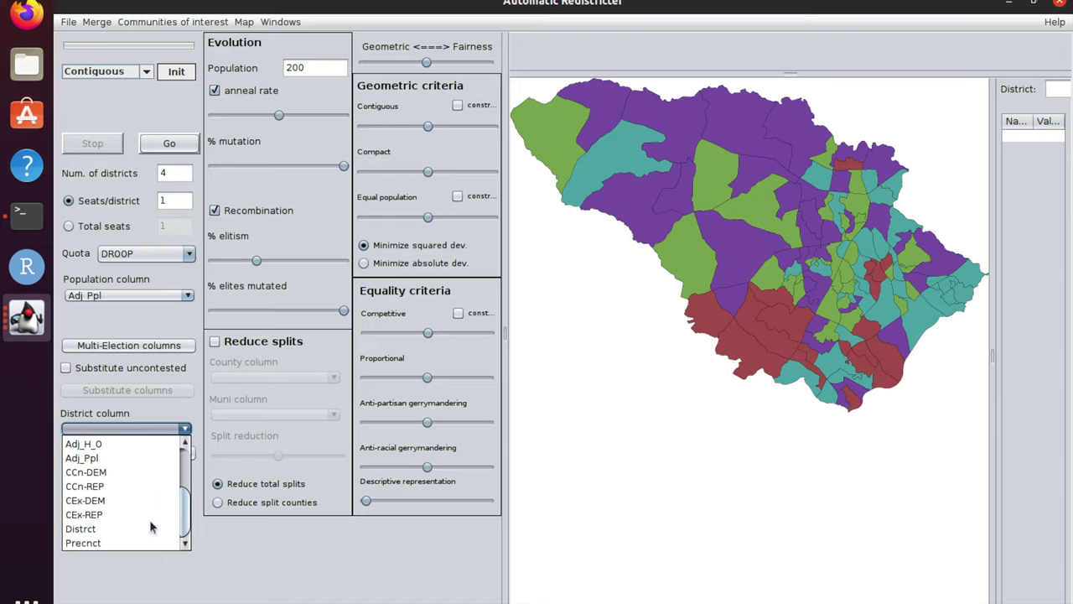
{"action": "left_click", "coordinate": [98, 529]}
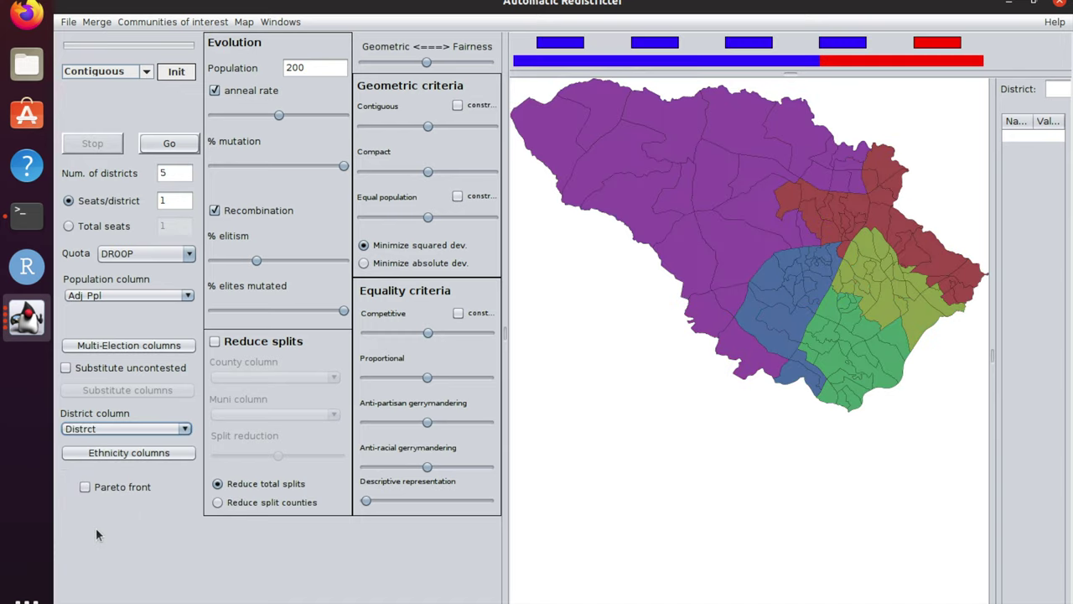
{"action": "left_click", "coordinate": [145, 453]}
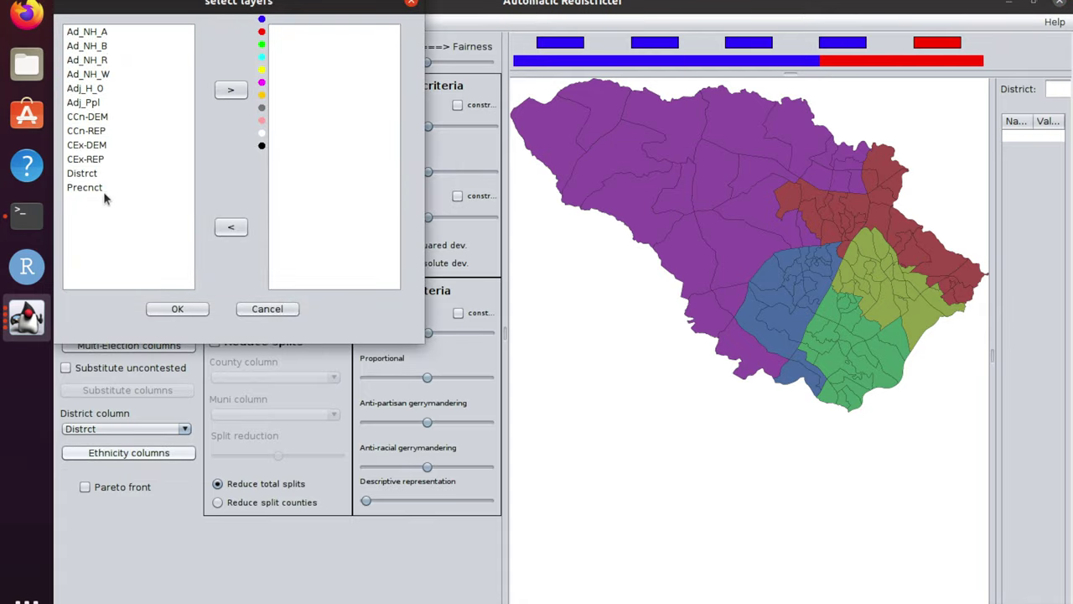
Step: Add Ad_NH_W, Ad_NH_B and Ad_NH_A to the ethnicity columns
{"action": "left_click", "coordinate": [95, 76]}
{"action": "left_click", "coordinate": [231, 91]}
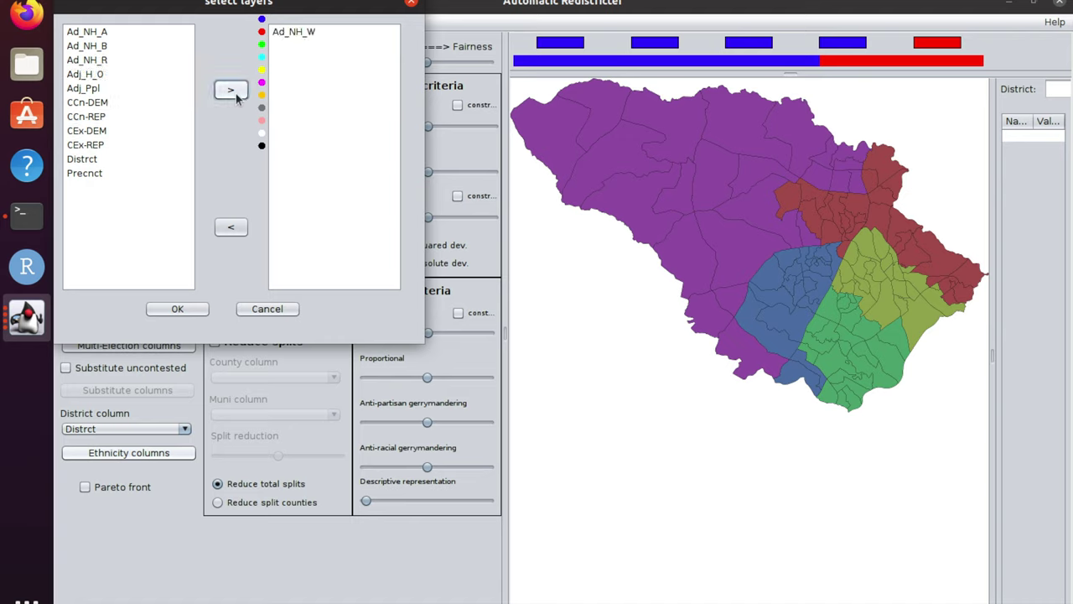
{"action": "left_click", "coordinate": [102, 47]}
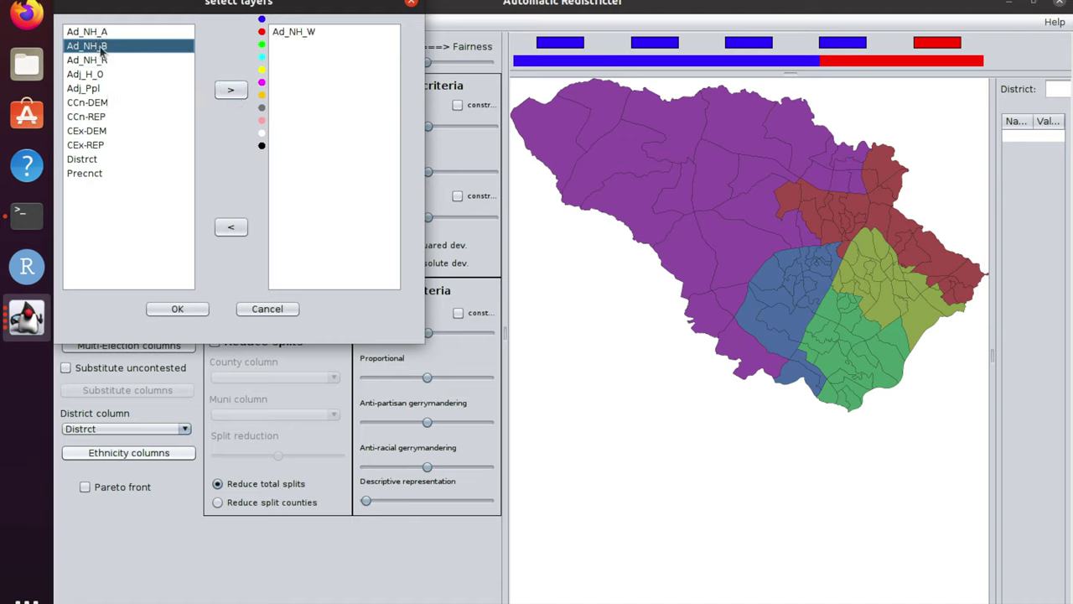
{"action": "left_click", "coordinate": [231, 91]}
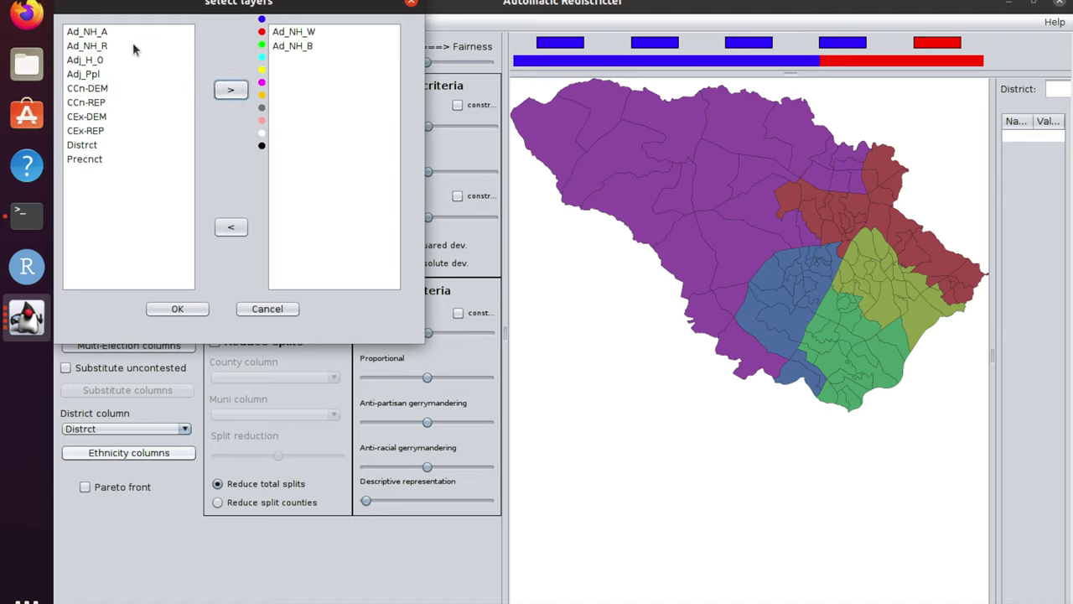
{"action": "left_click", "coordinate": [96, 32]}
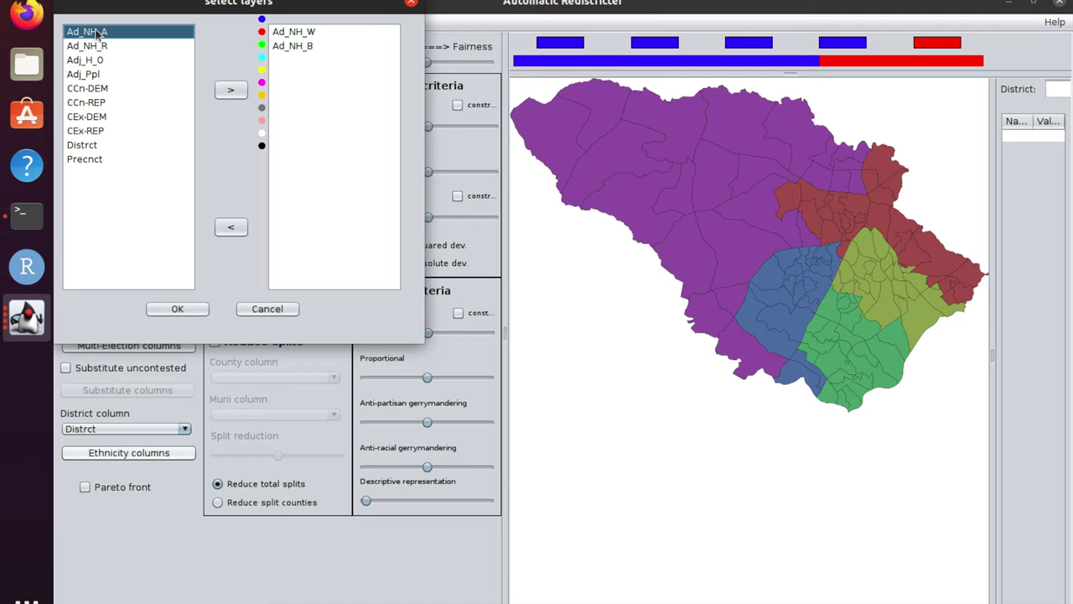
{"action": "left_click", "coordinate": [224, 90]}
Step: Add Ad_NH_R and Adj_H_0, confirm the ethnicity columns, and set 3 districts
{"action": "left_click", "coordinate": [97, 32]}
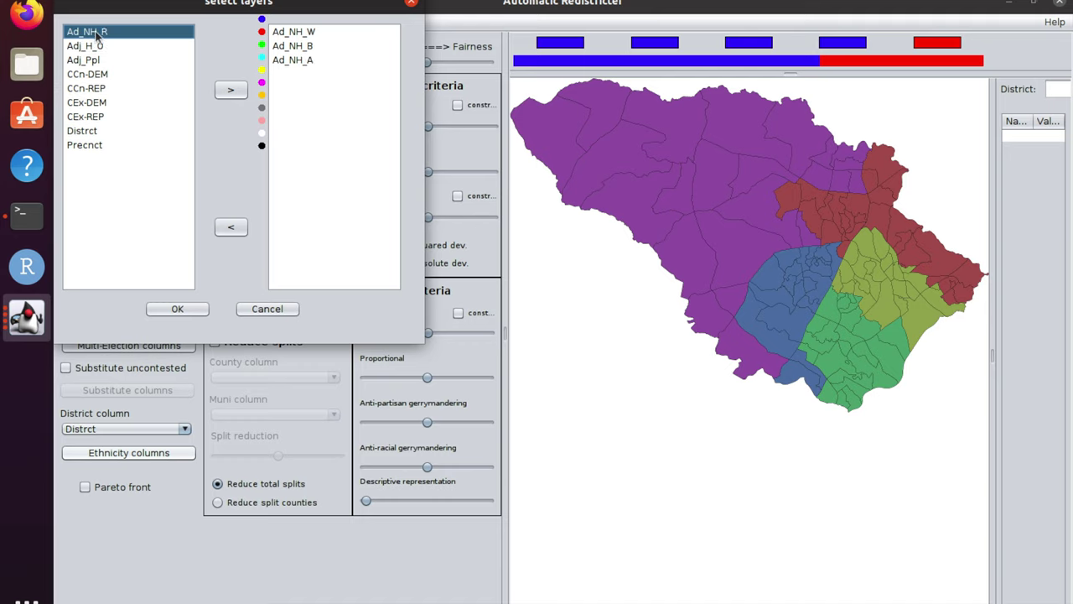
{"action": "left_click", "coordinate": [230, 90]}
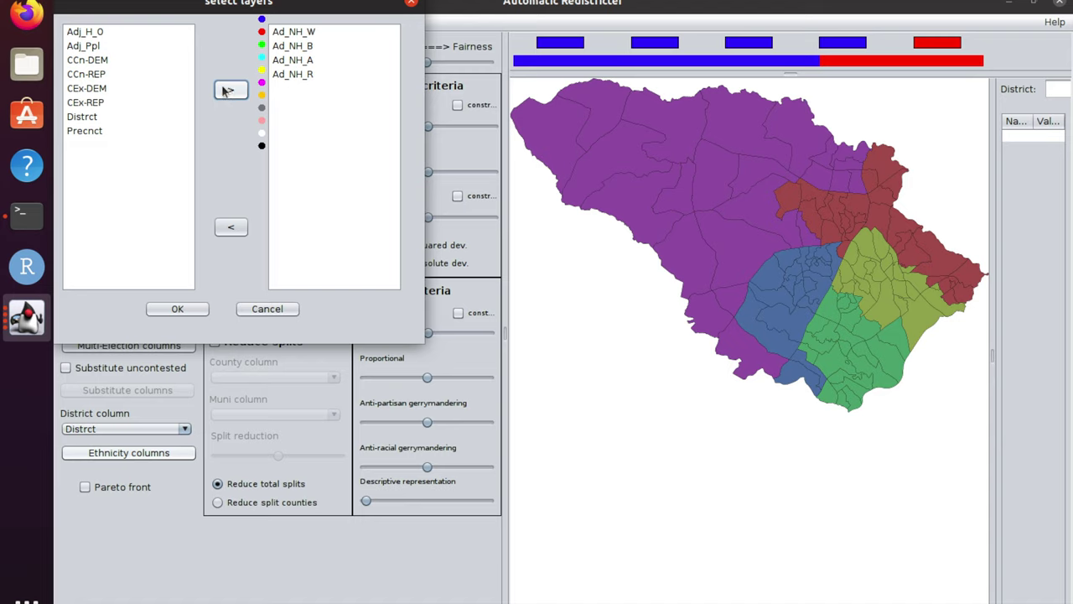
{"action": "left_click", "coordinate": [95, 33]}
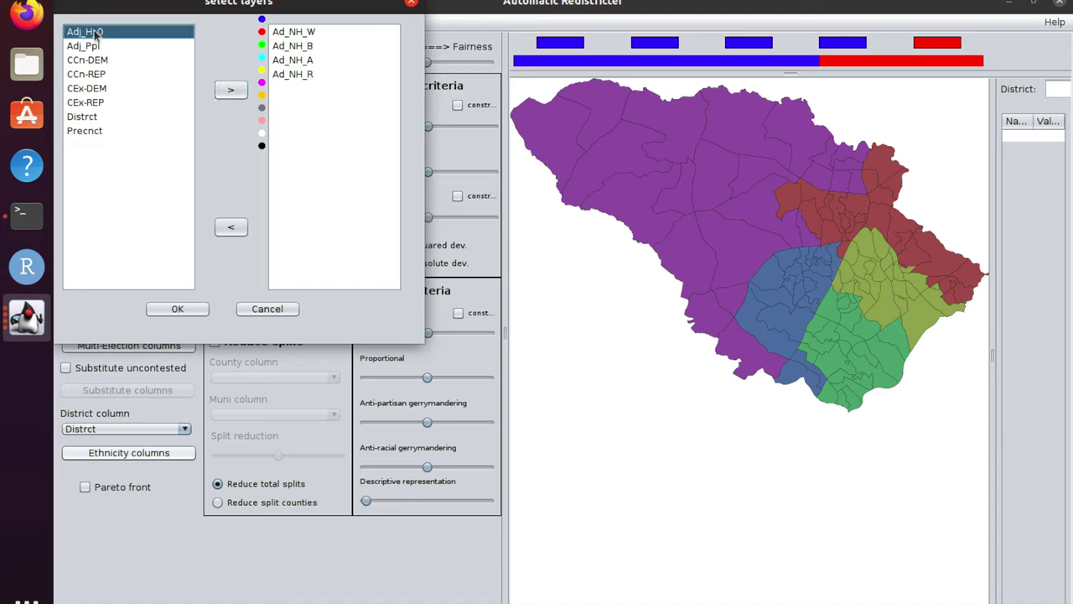
{"action": "left_click", "coordinate": [232, 92]}
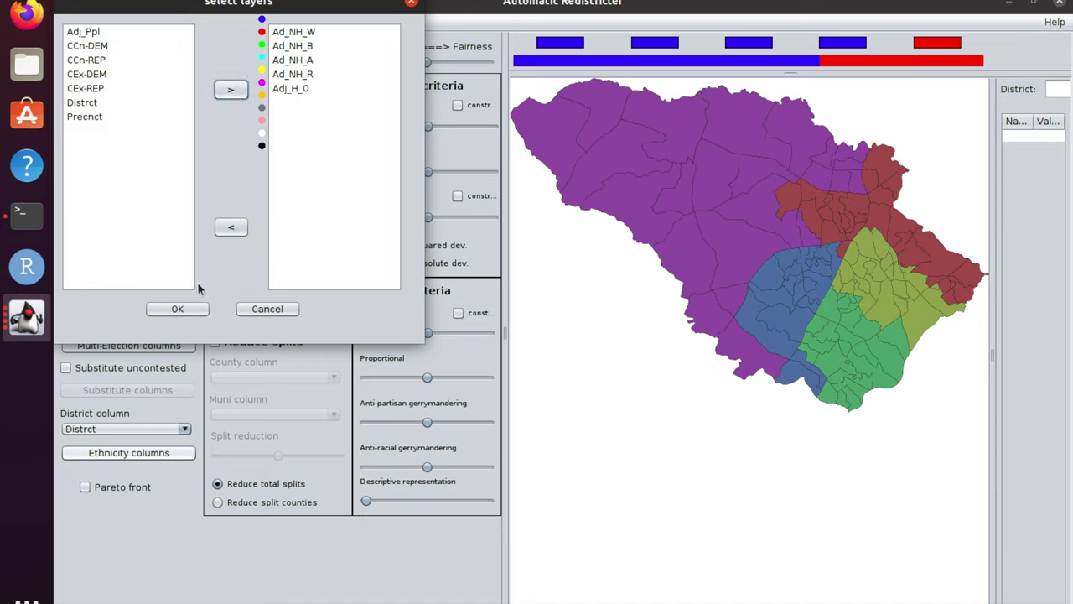
{"action": "left_click", "coordinate": [195, 312]}
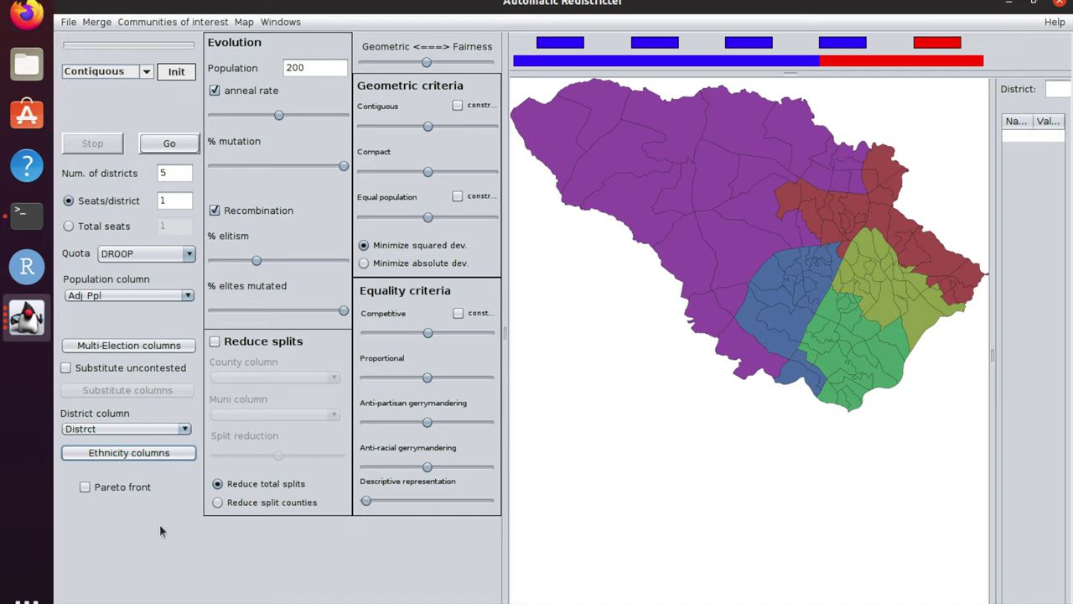
{"action": "left_click", "coordinate": [168, 173]}
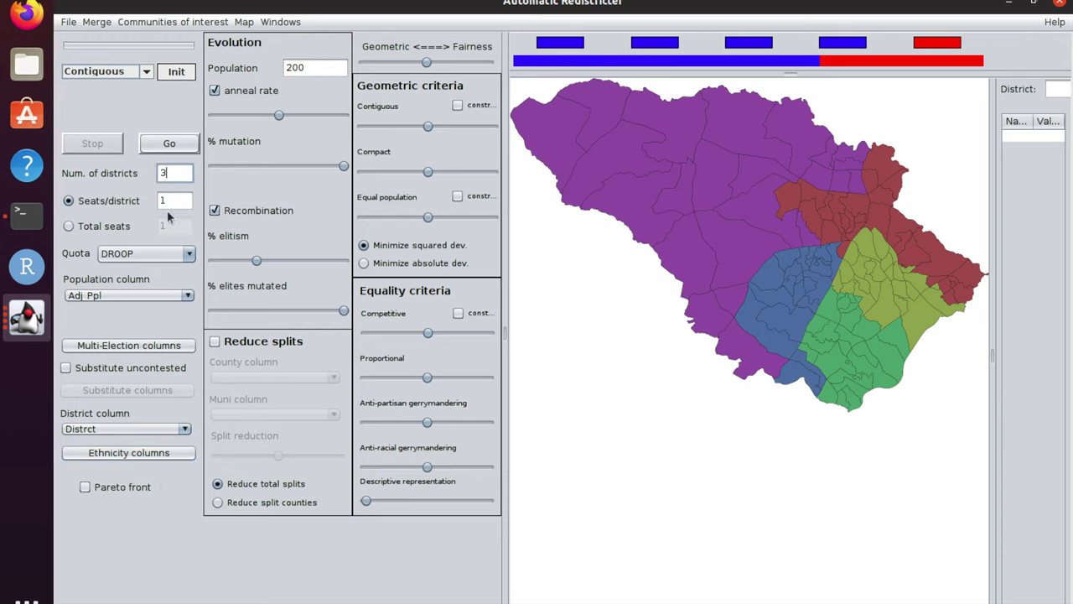
Step: Set 5 seats per district and keep the DROOP quota
{"action": "left_click", "coordinate": [164, 199]}
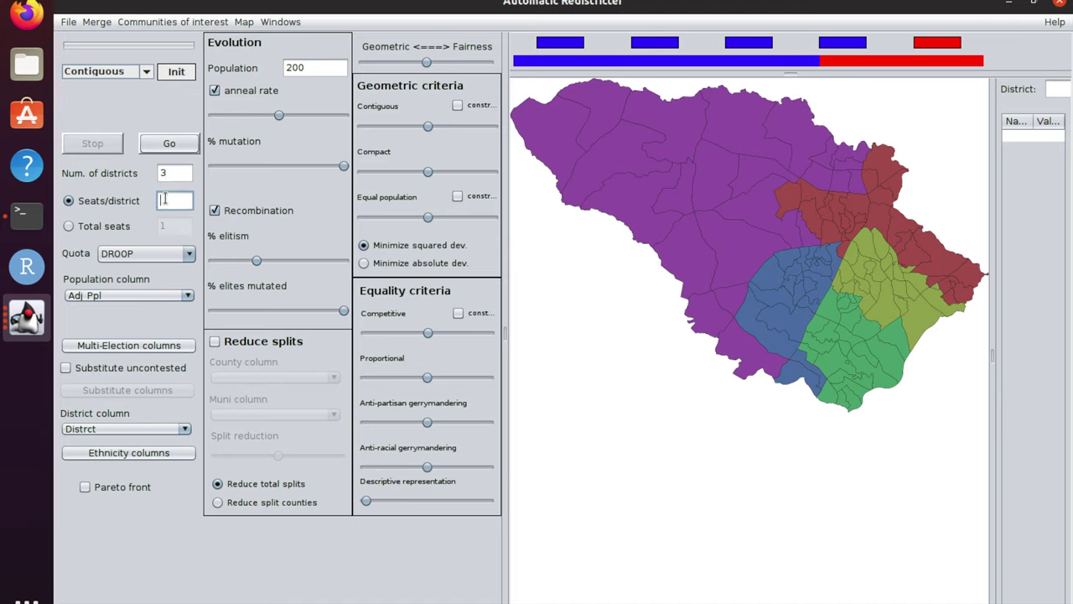
{"action": "left_click", "coordinate": [188, 256]}
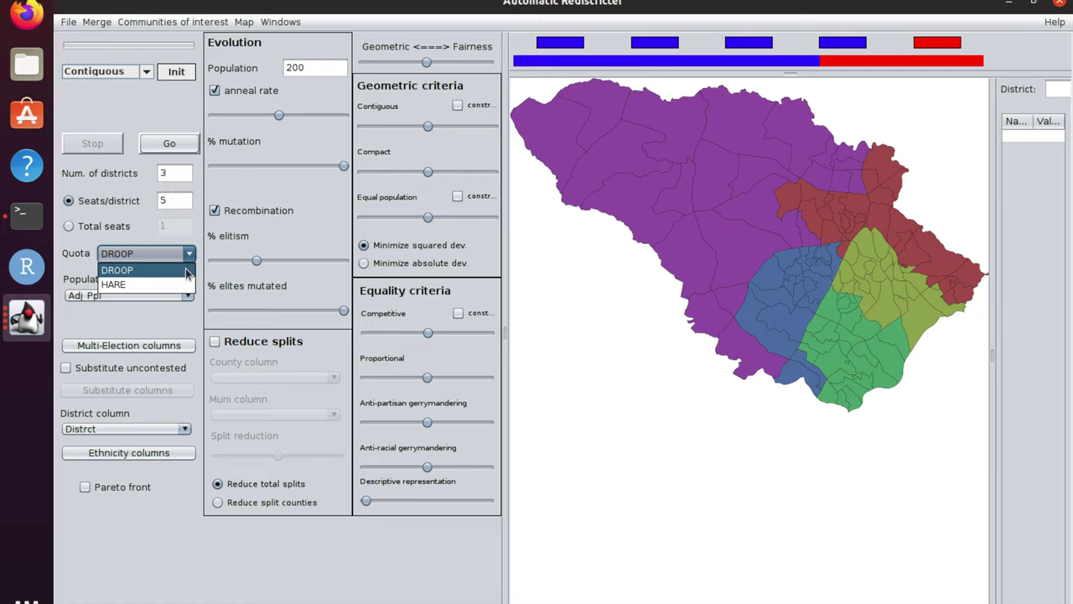
{"action": "left_click", "coordinate": [188, 270]}
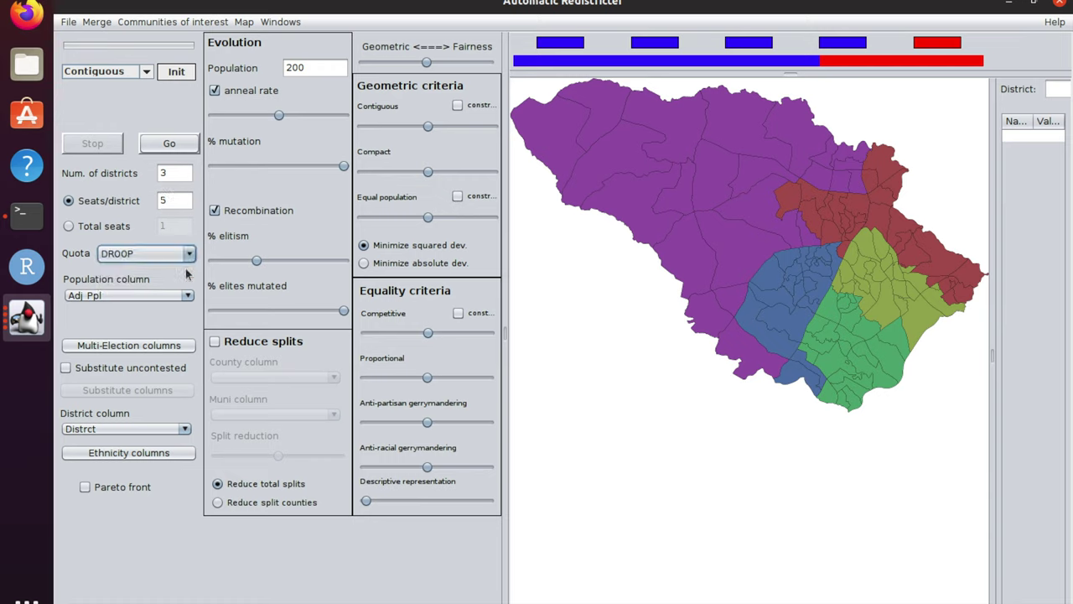
Step: Start evolving a three-district solution and display sixteen candidate maps
{"action": "left_click", "coordinate": [171, 145]}
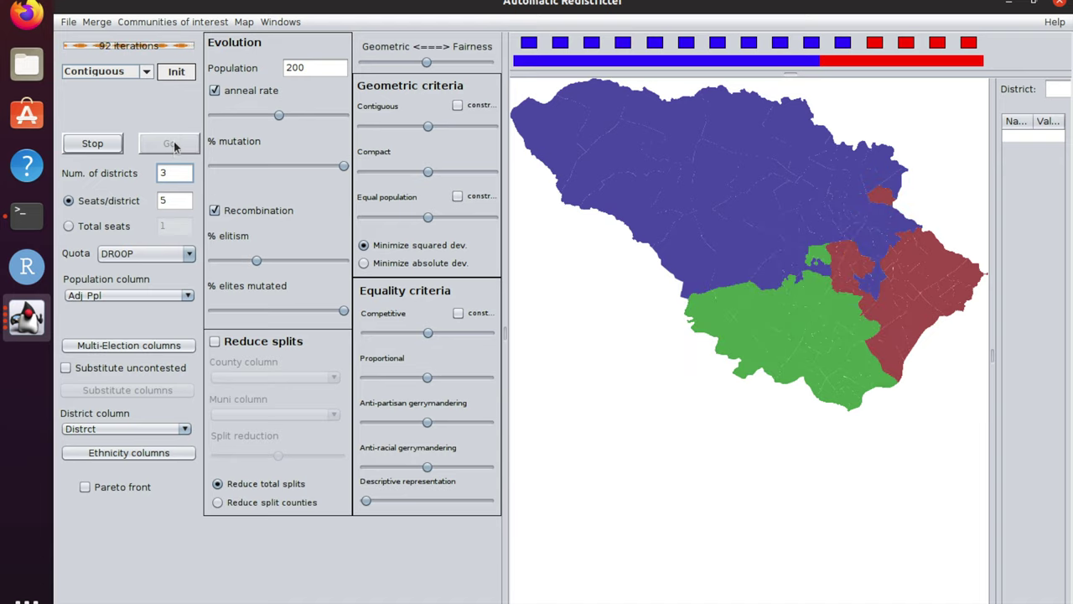
{"action": "left_click", "coordinate": [244, 22]}
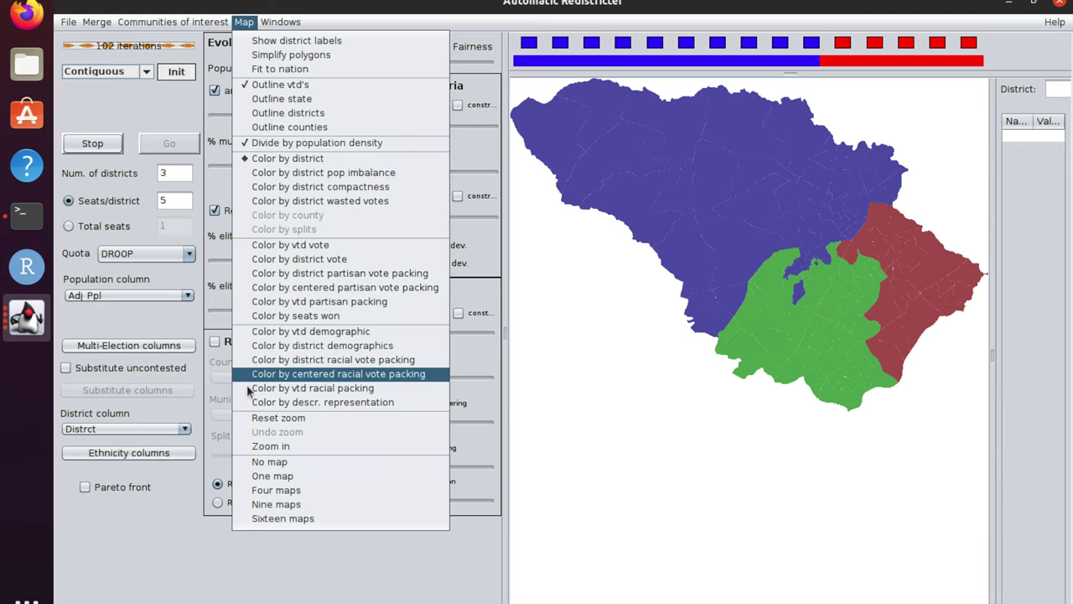
{"action": "left_click", "coordinate": [261, 520]}
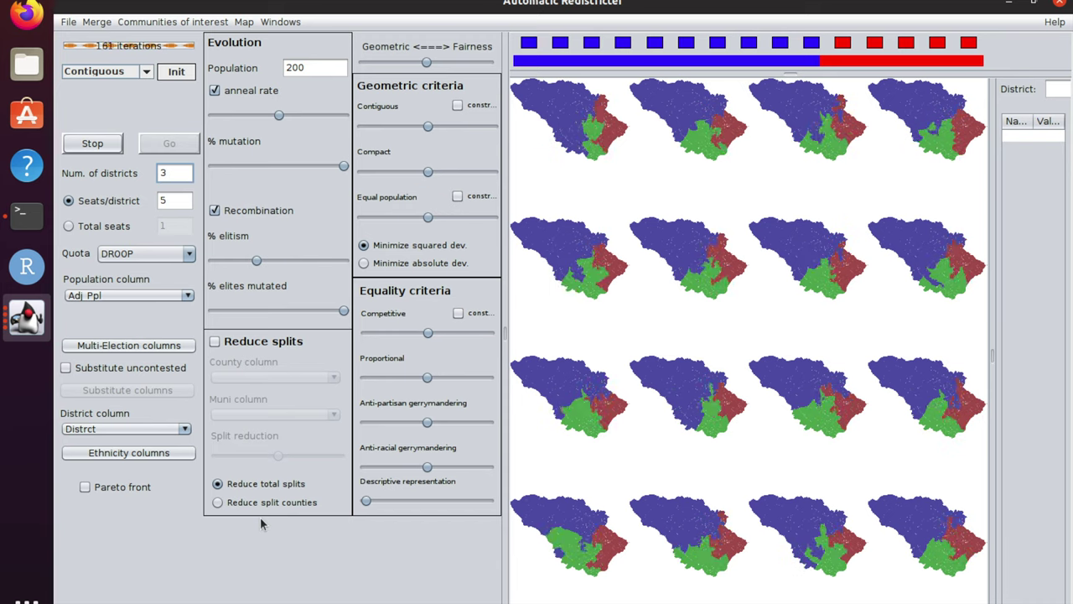
Step: Switch the map display back to a single map of the best plan
{"action": "left_click", "coordinate": [245, 23]}
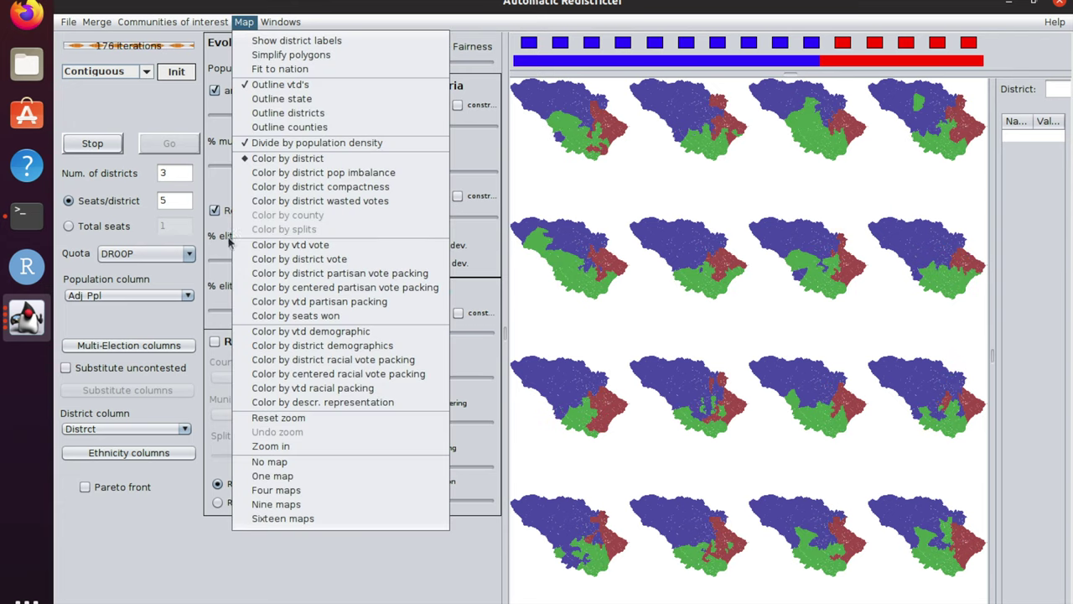
{"action": "left_click", "coordinate": [258, 476]}
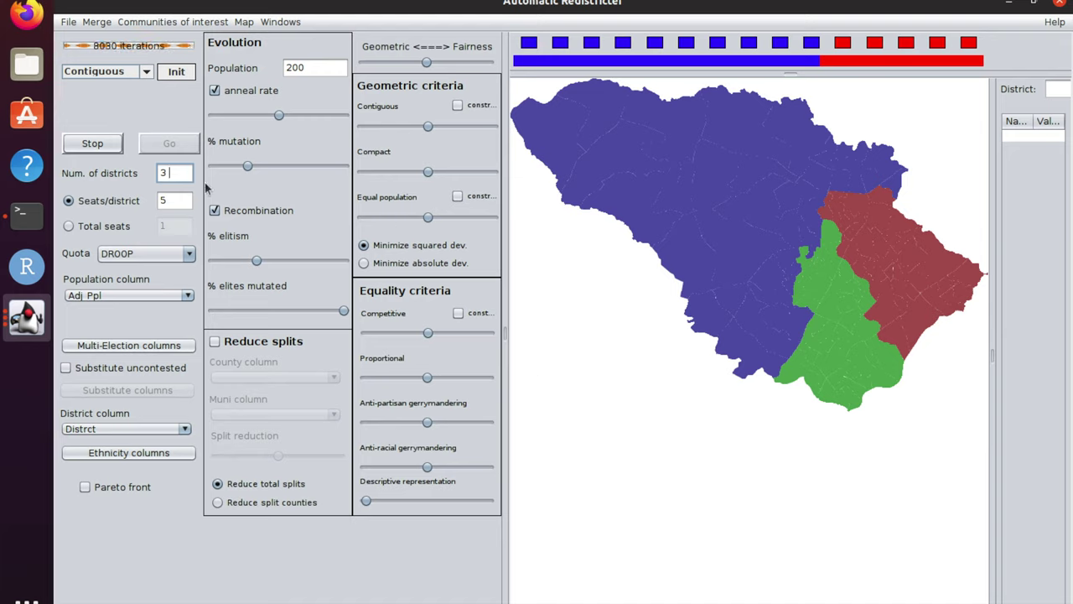
Step: Stop the evolution at about 8,039 iterations, keeping the best three-district plan
{"action": "left_click", "coordinate": [92, 144]}
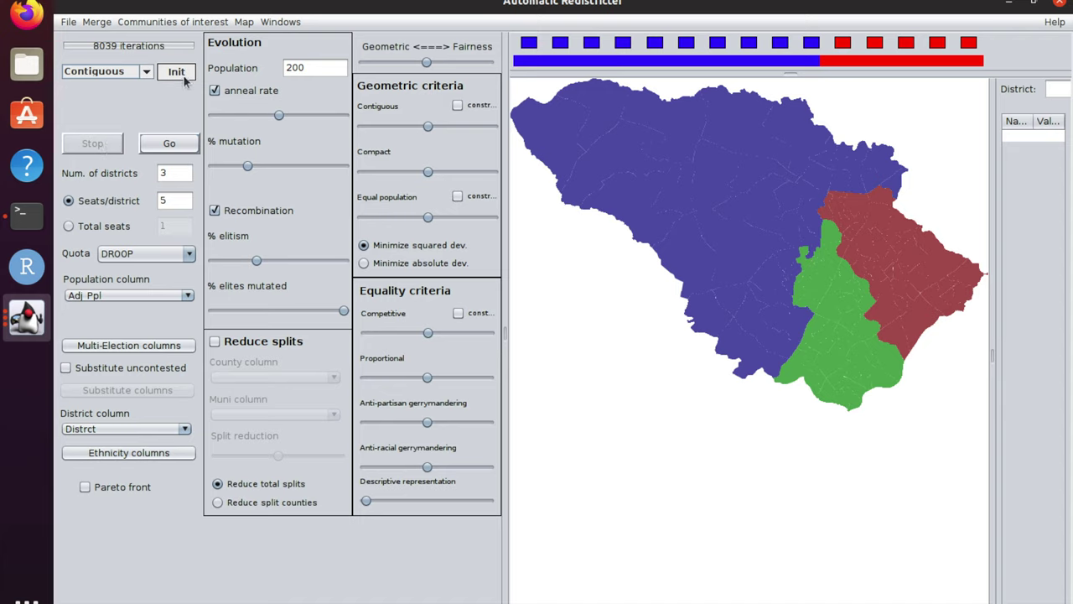
{"action": "left_click", "coordinate": [282, 23]}
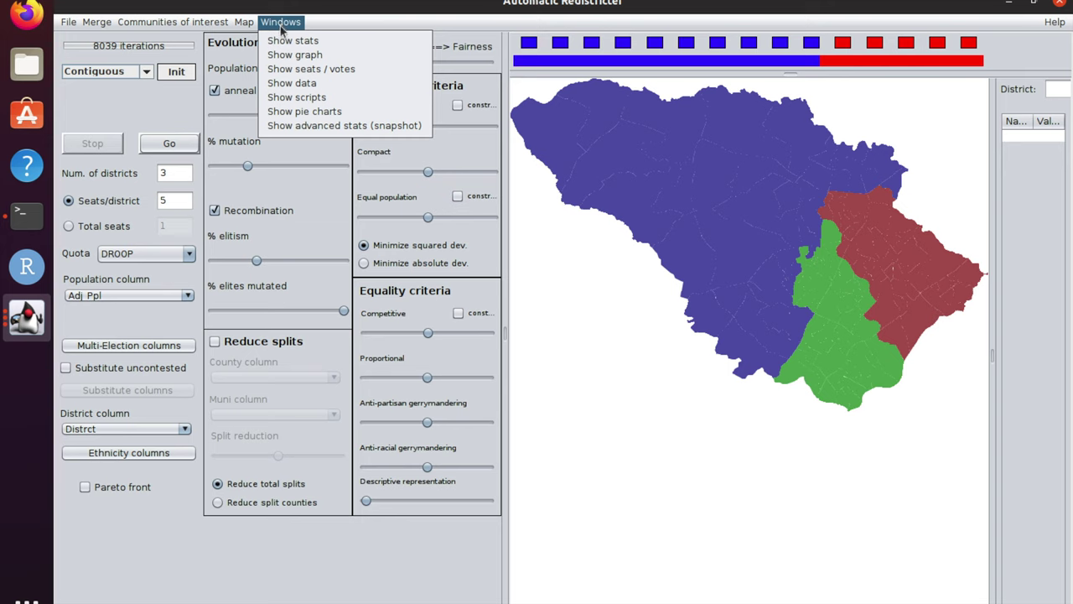
{"action": "left_click", "coordinate": [282, 41]}
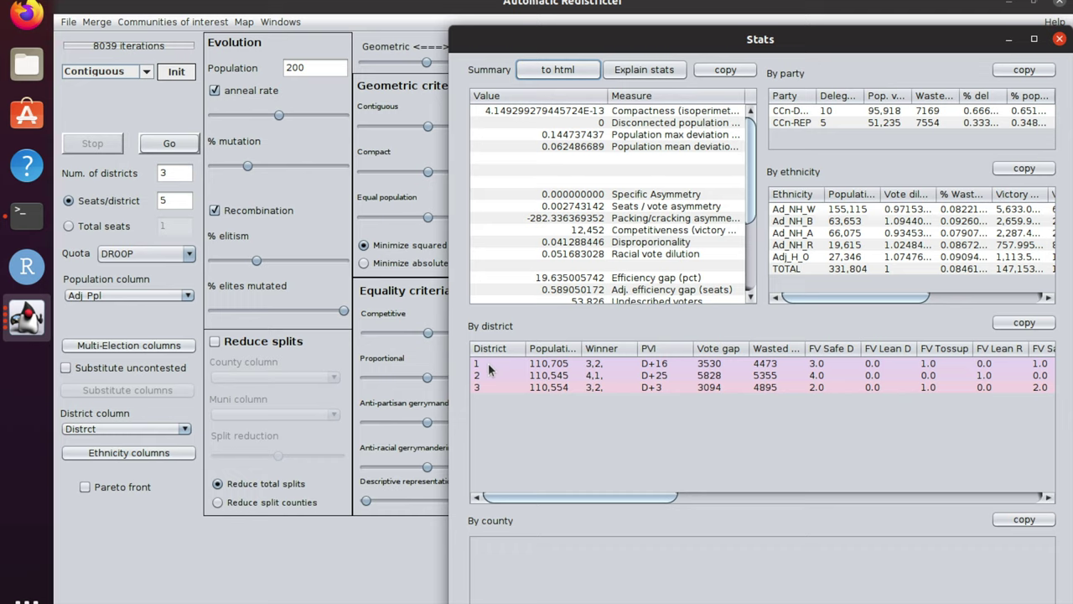
{"action": "left_click", "coordinate": [1060, 39]}
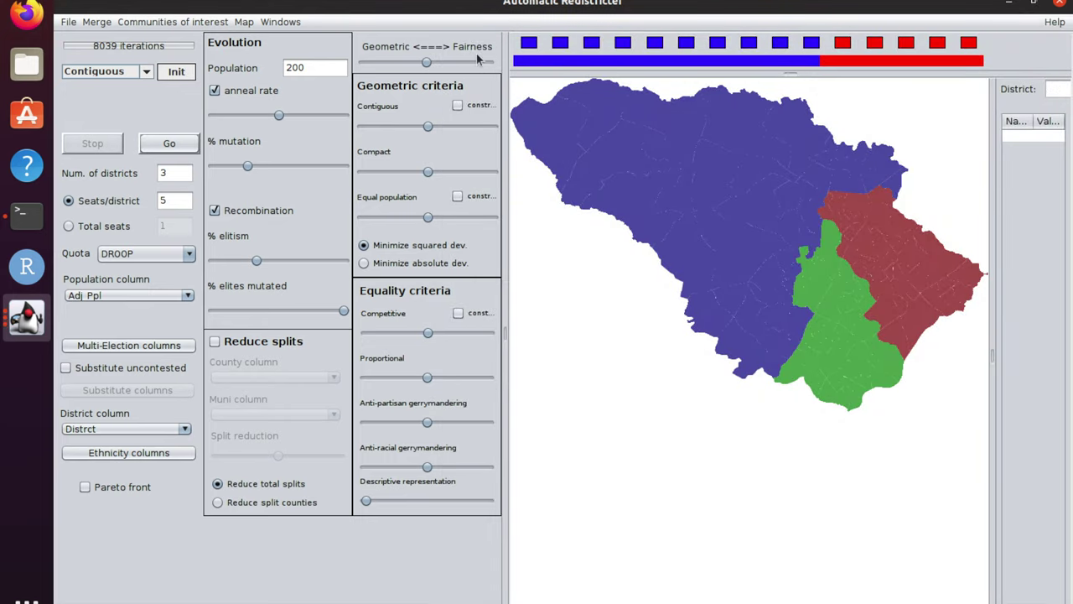
Step: Save the district data as the CSV file redistricting-output, then close Auto Redistrict
{"action": "left_click", "coordinate": [68, 23]}
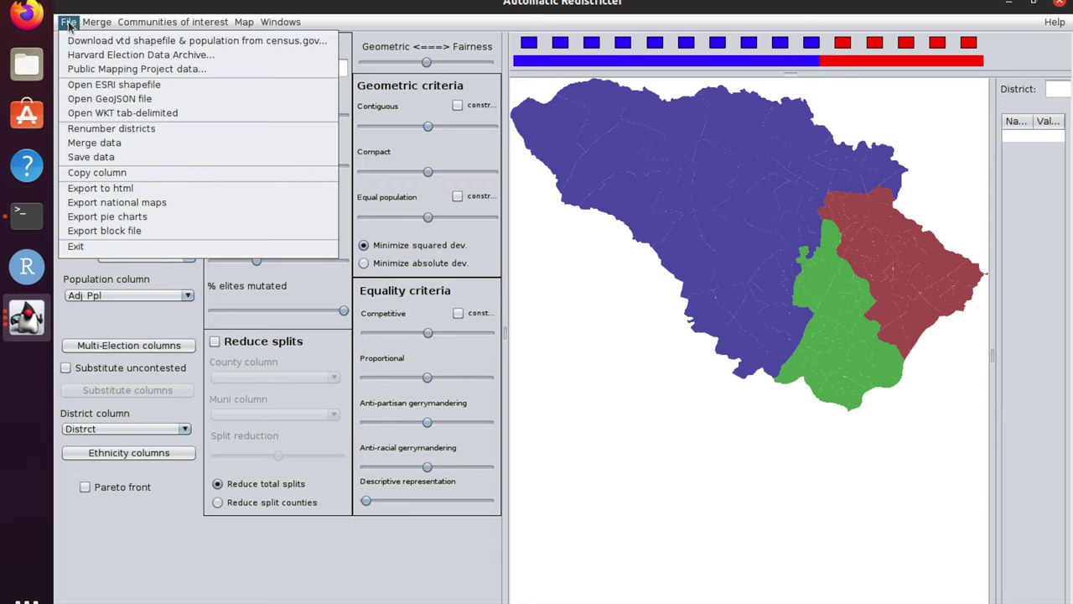
{"action": "left_click", "coordinate": [86, 158]}
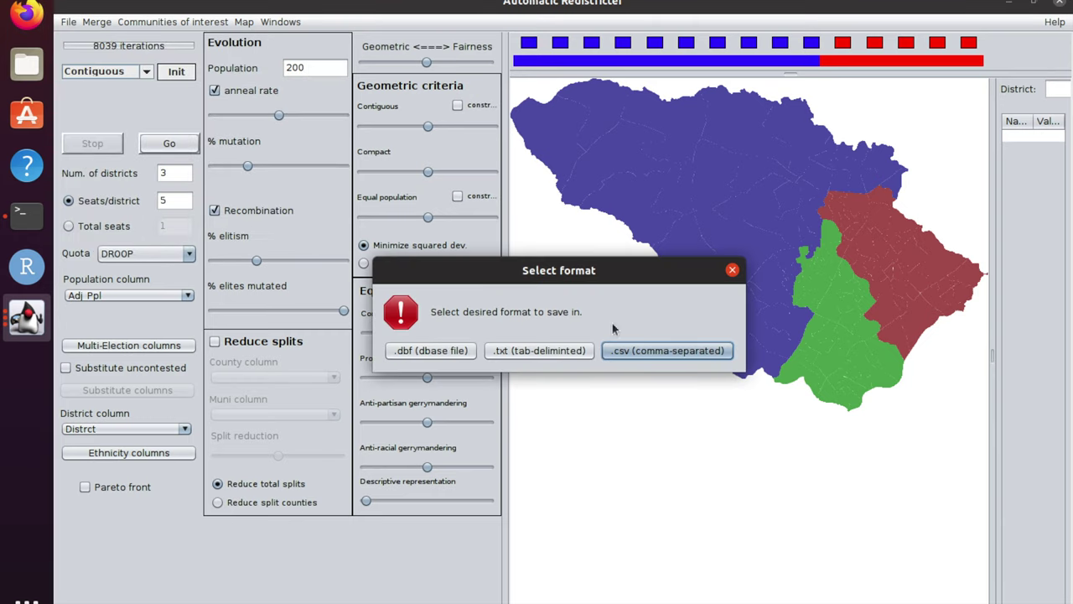
{"action": "left_click", "coordinate": [630, 352]}
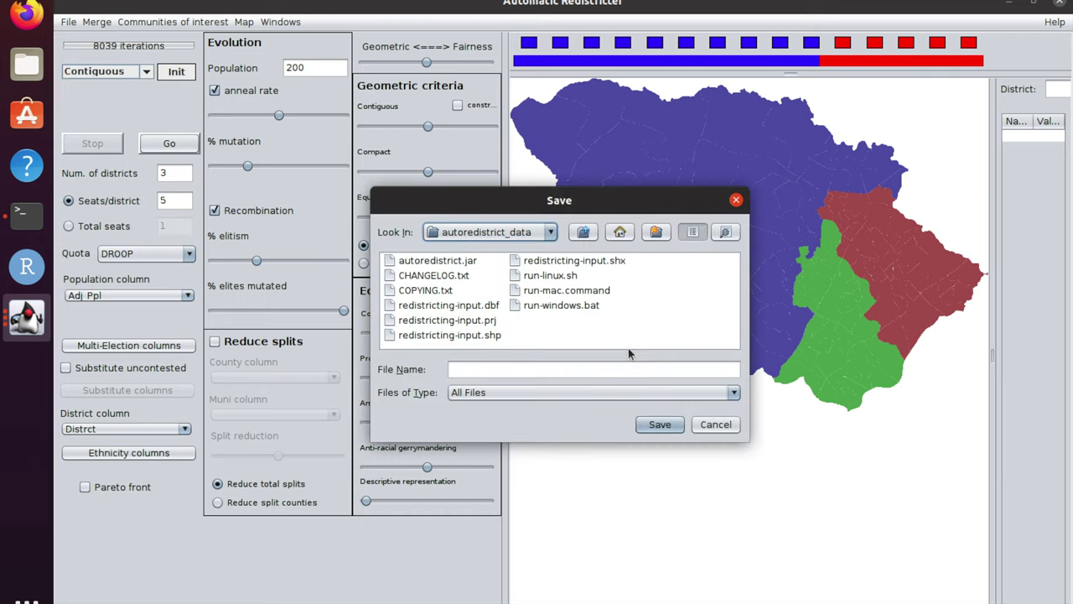
{"action": "left_click", "coordinate": [571, 370]}
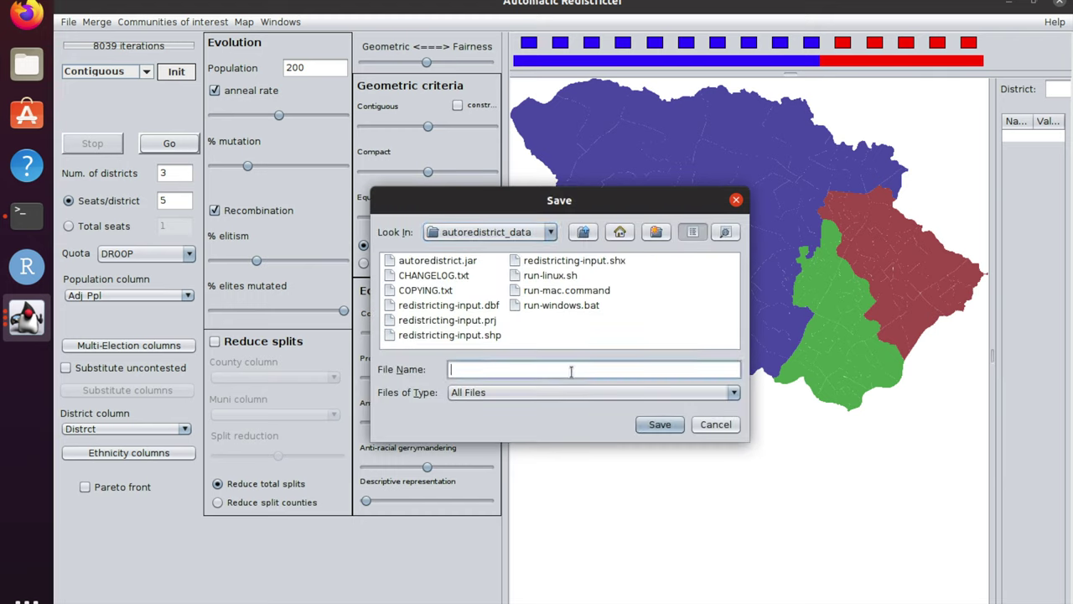
{"action": "type", "text": "redistricting-output"}
{"action": "left_click", "coordinate": [651, 428]}
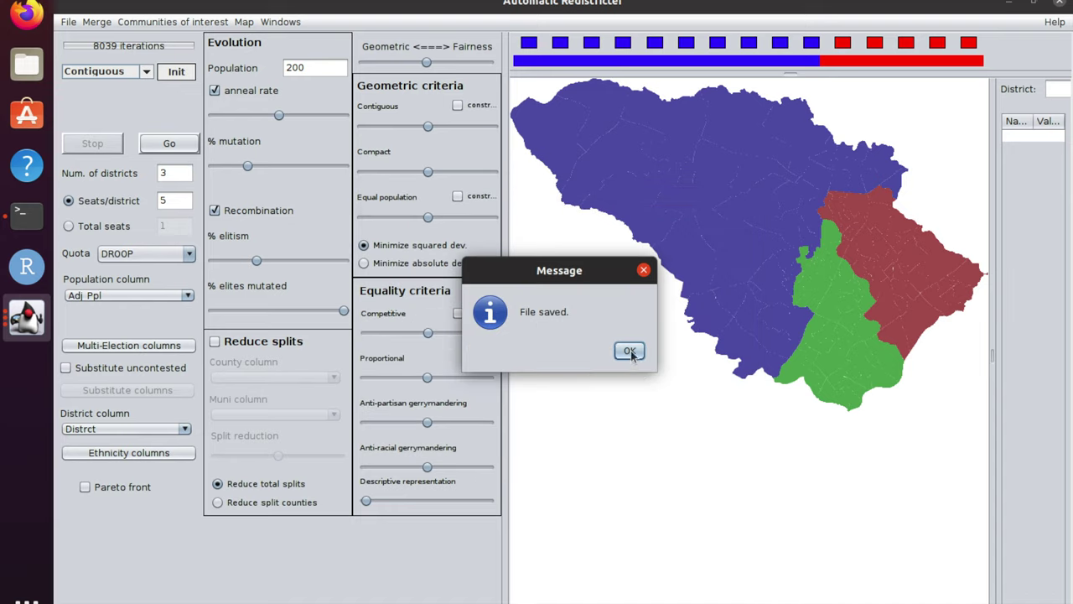
{"action": "left_click", "coordinate": [629, 352]}
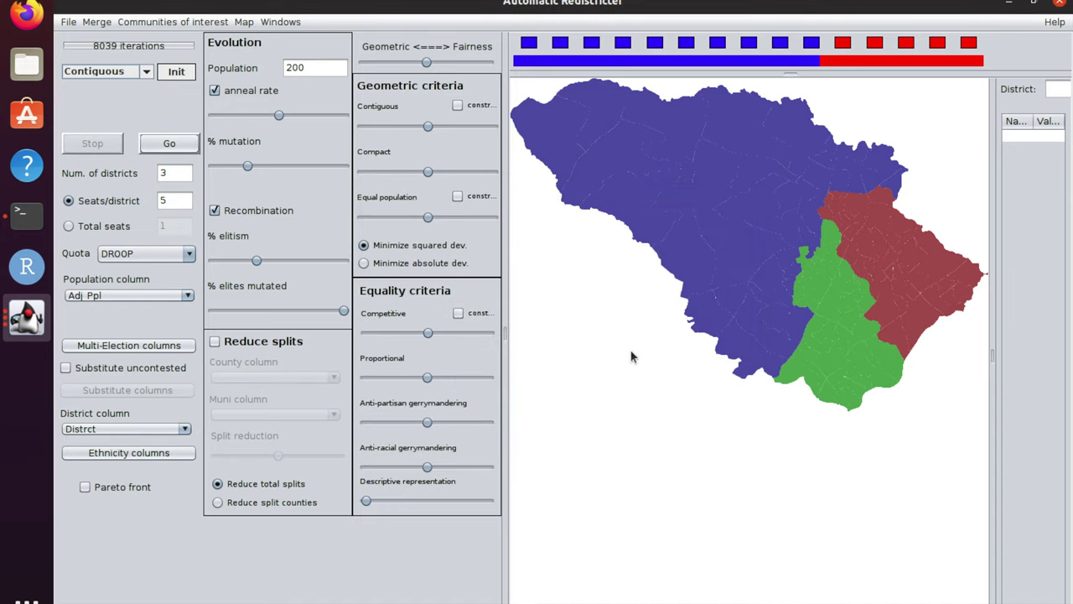
{"action": "left_click", "coordinate": [1062, 5]}
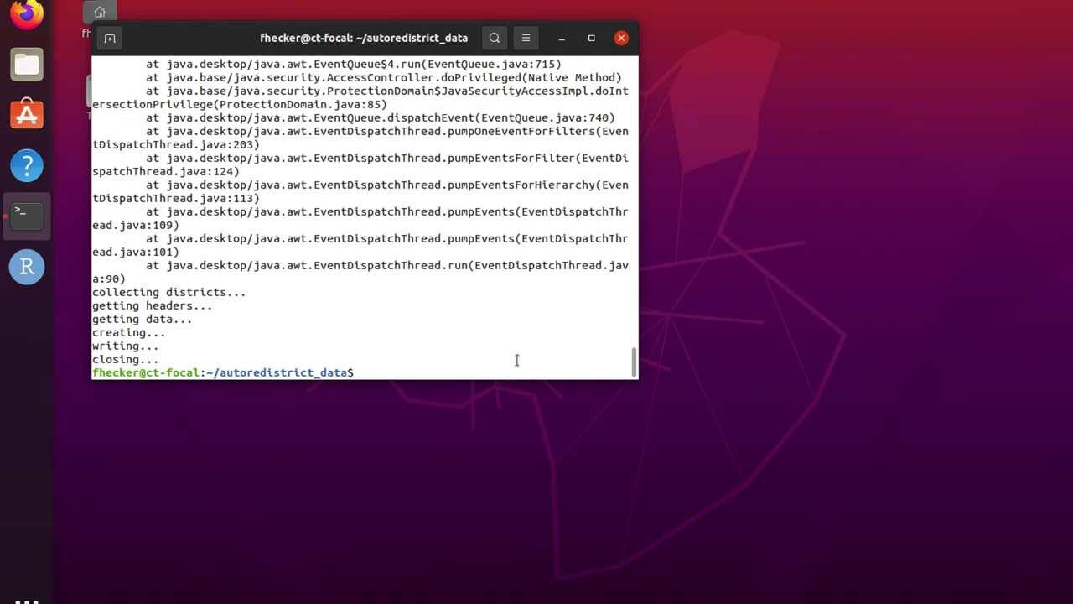
Step: Display redistricting-output.csv with more and inspect the header and first data rows
{"action": "type", "text": "more redistricting-output."}
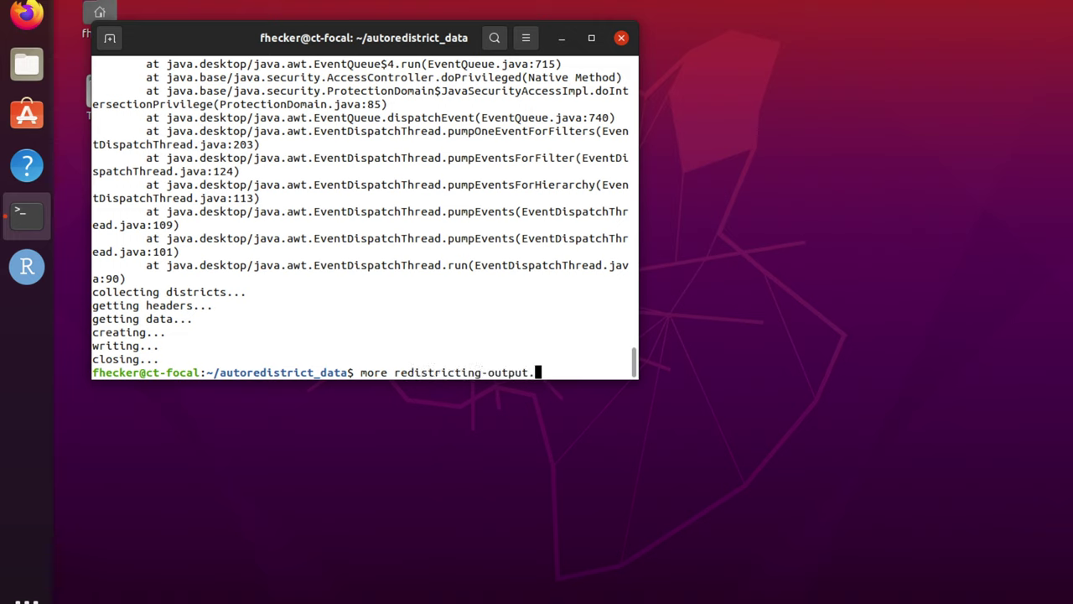
{"action": "type", "text": "csv"}
{"action": "key", "text": "Return"}
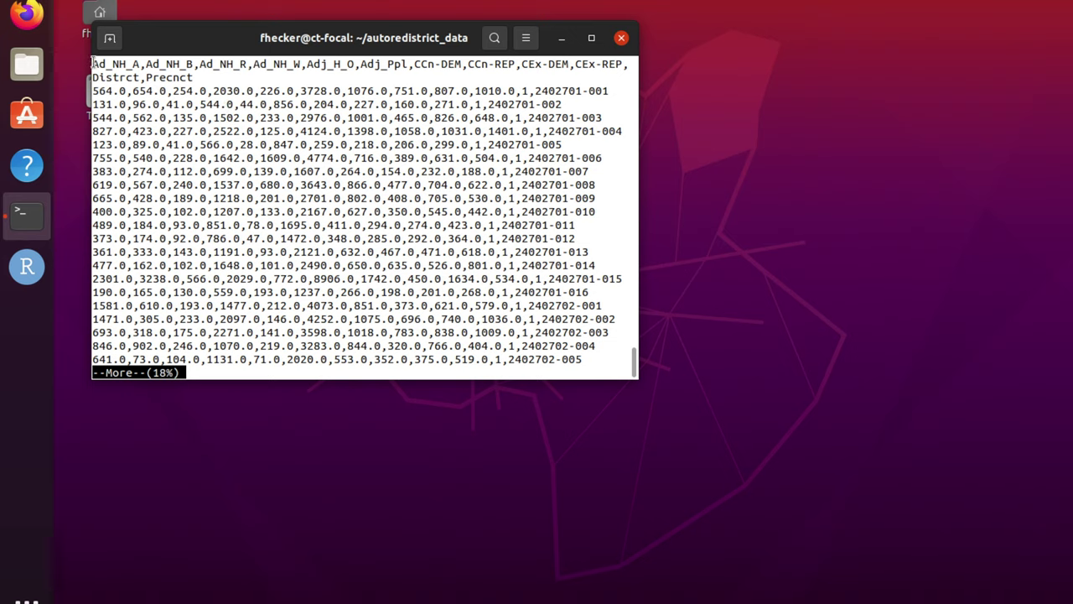
{"action": "left_click_drag", "start_coordinate": [92, 63], "coordinate": [199, 75]}
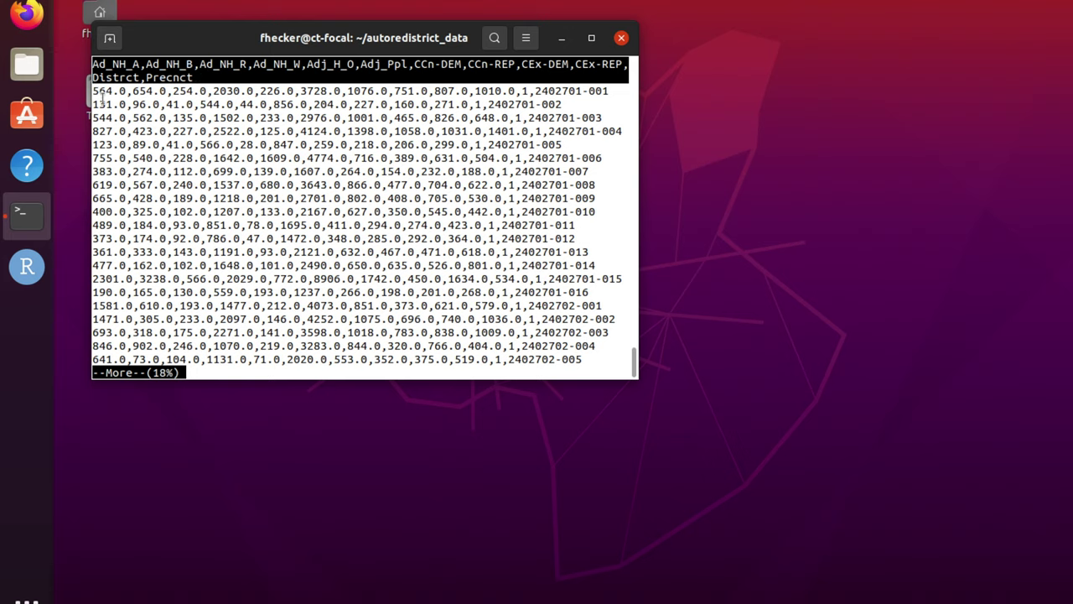
{"action": "left_click", "coordinate": [96, 91]}
{"action": "left_click_drag", "start_coordinate": [96, 90], "coordinate": [623, 134]}
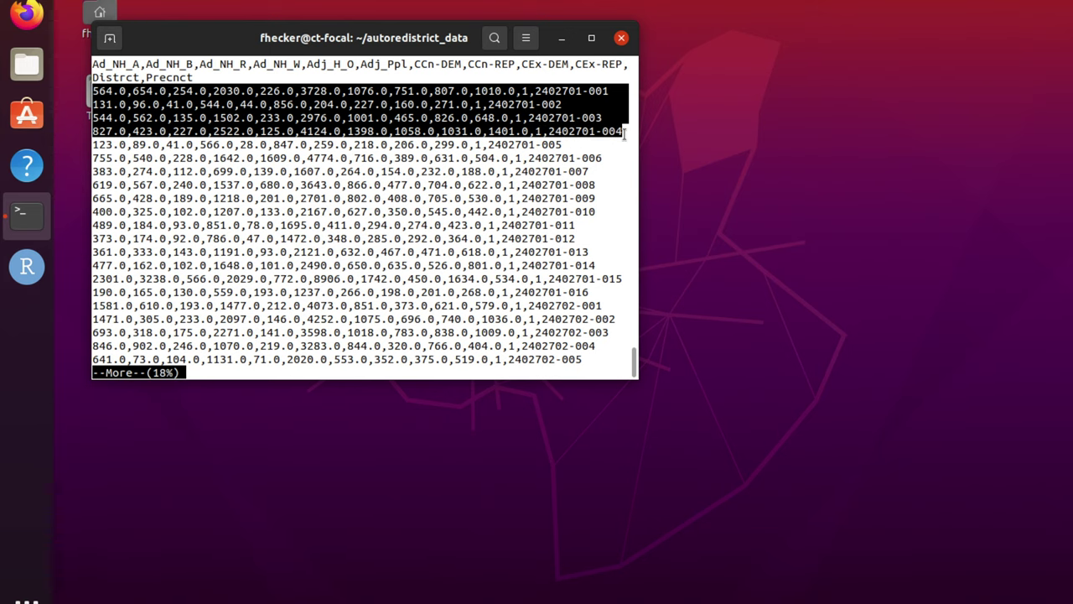
{"action": "left_click", "coordinate": [358, 372]}
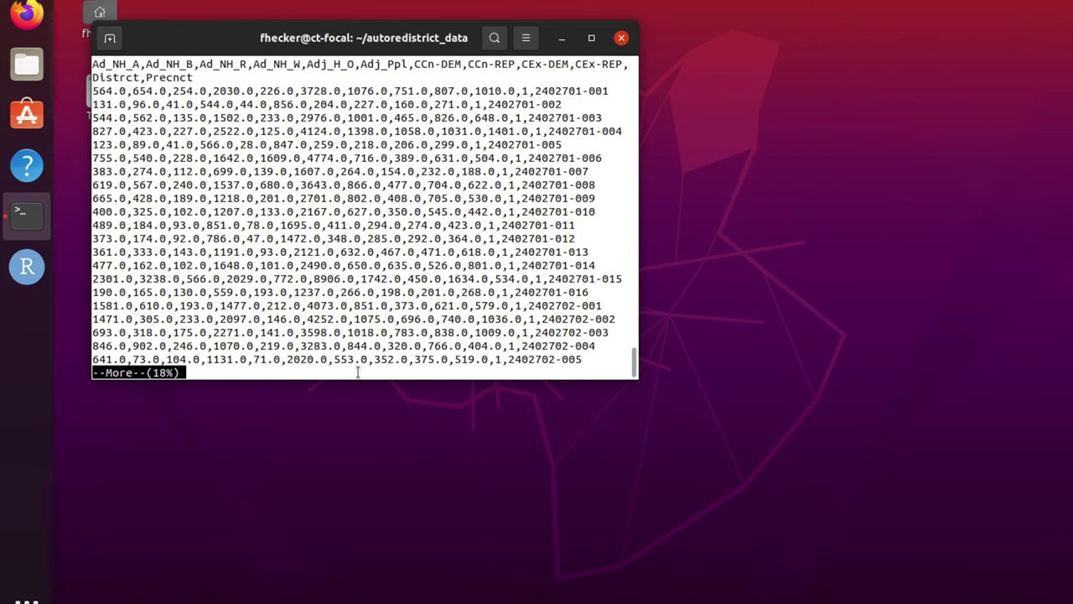
{"action": "key", "text": "space"}
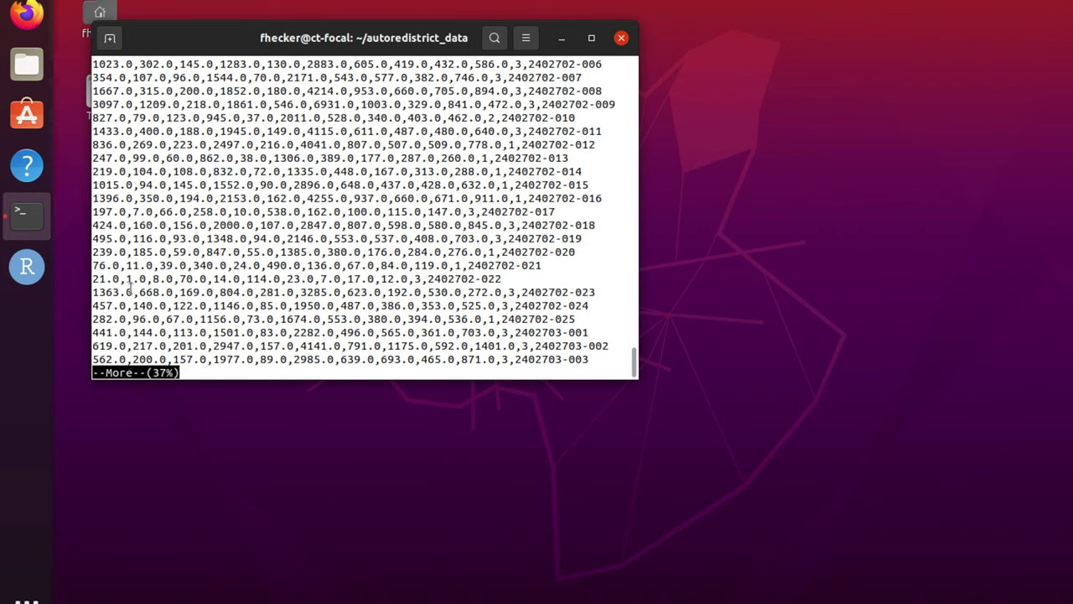
{"action": "left_click_drag", "start_coordinate": [92, 279], "coordinate": [593, 318]}
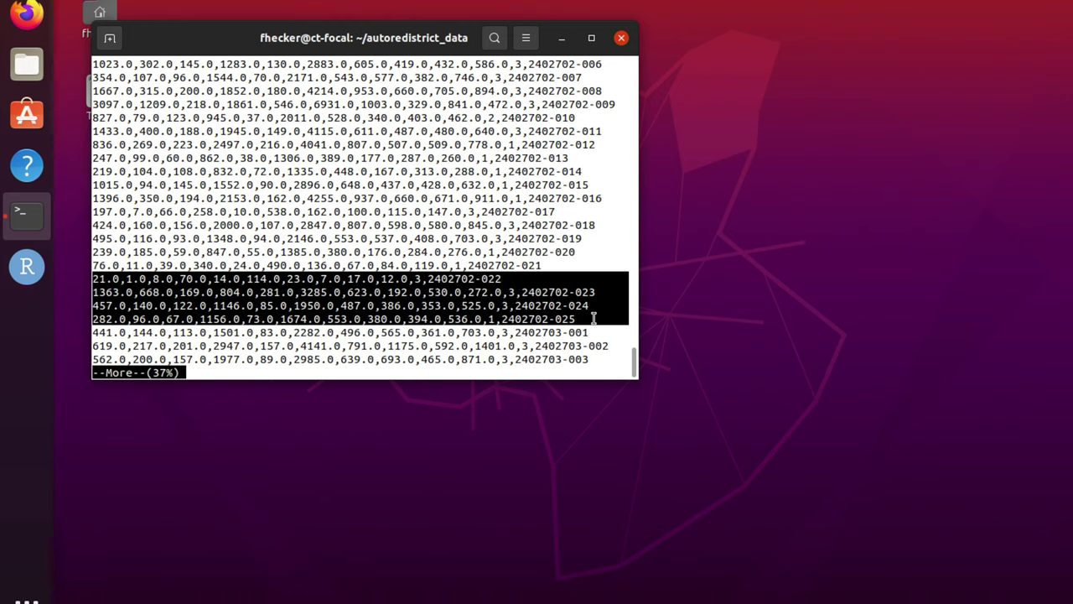
{"action": "left_click", "coordinate": [522, 373]}
{"action": "key", "text": "space"}
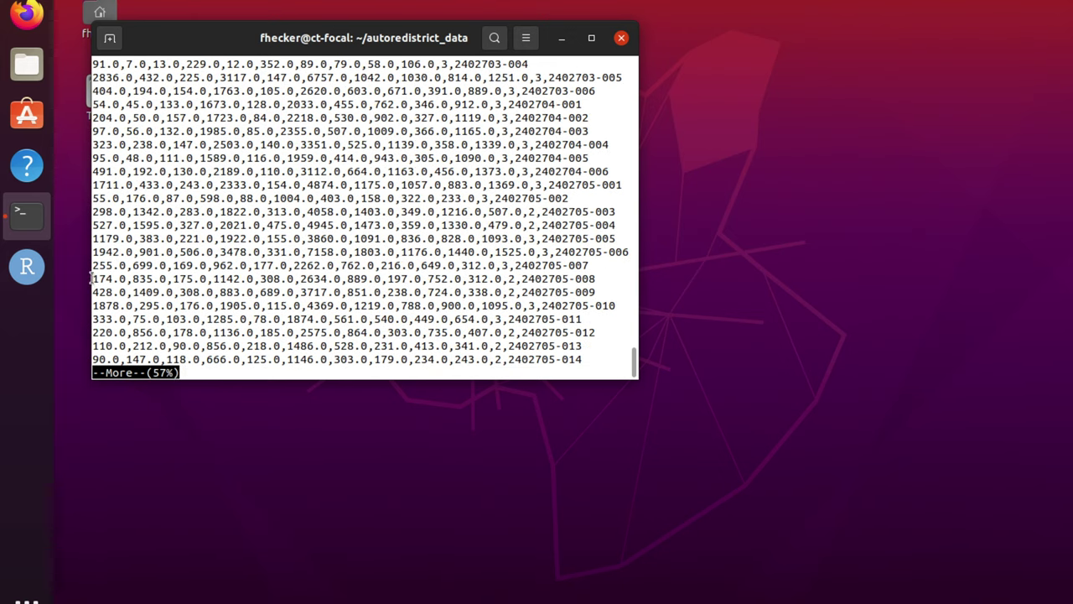
{"action": "left_click_drag", "start_coordinate": [90, 278], "coordinate": [609, 286]}
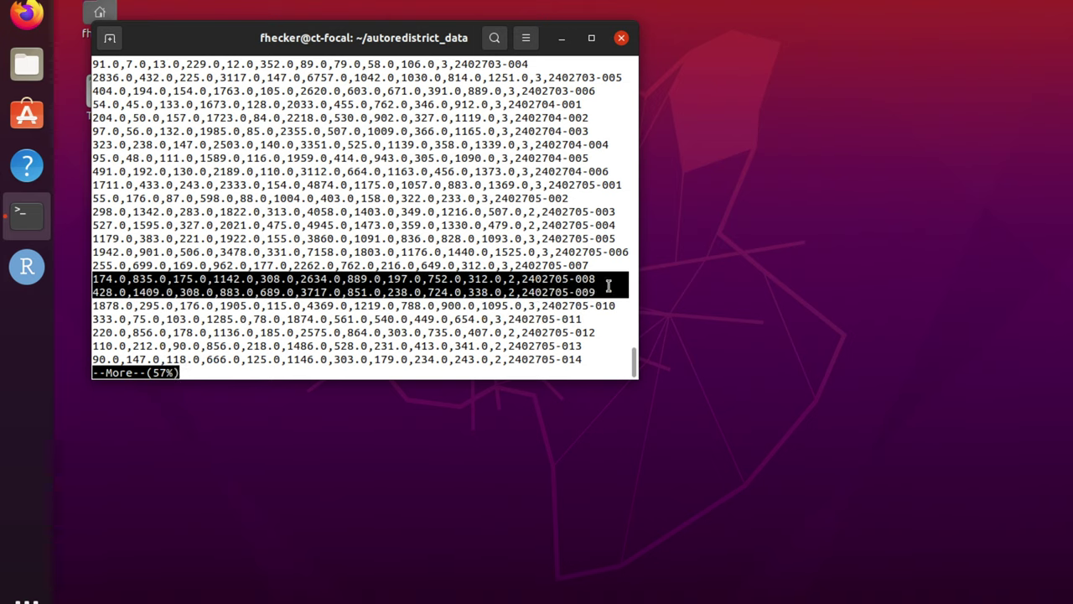
{"action": "left_click", "coordinate": [396, 346]}
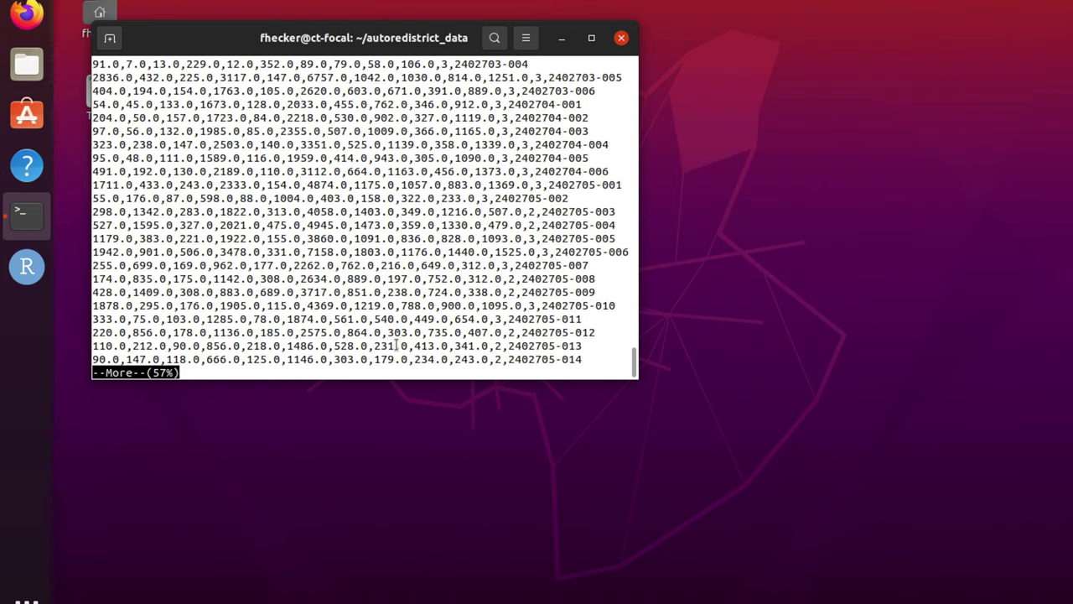
{"action": "key", "text": "space"}
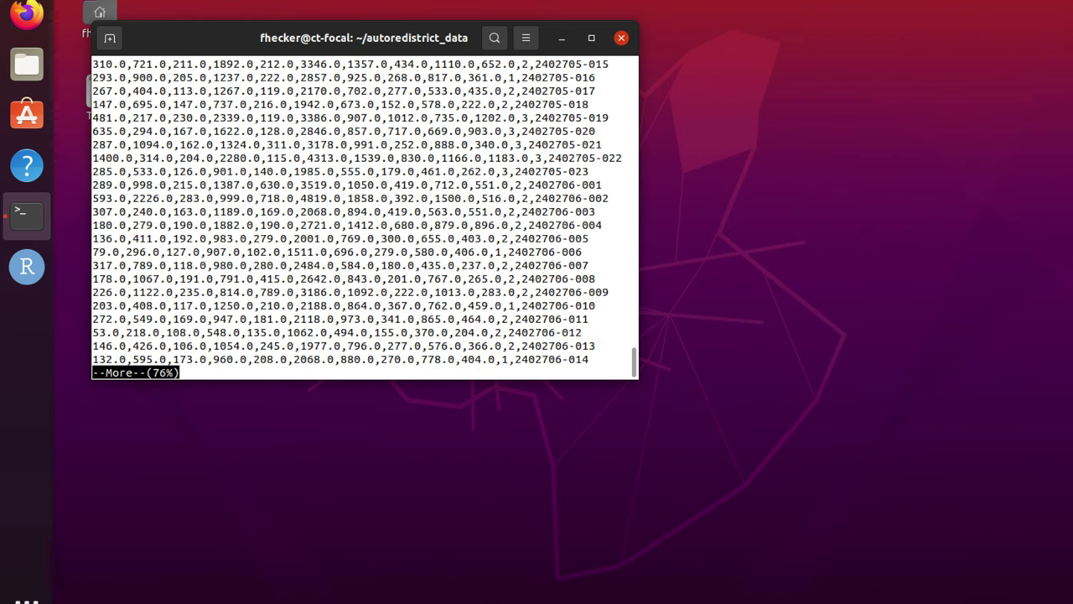
{"action": "key", "text": "space"}
{"action": "key", "text": "space"}
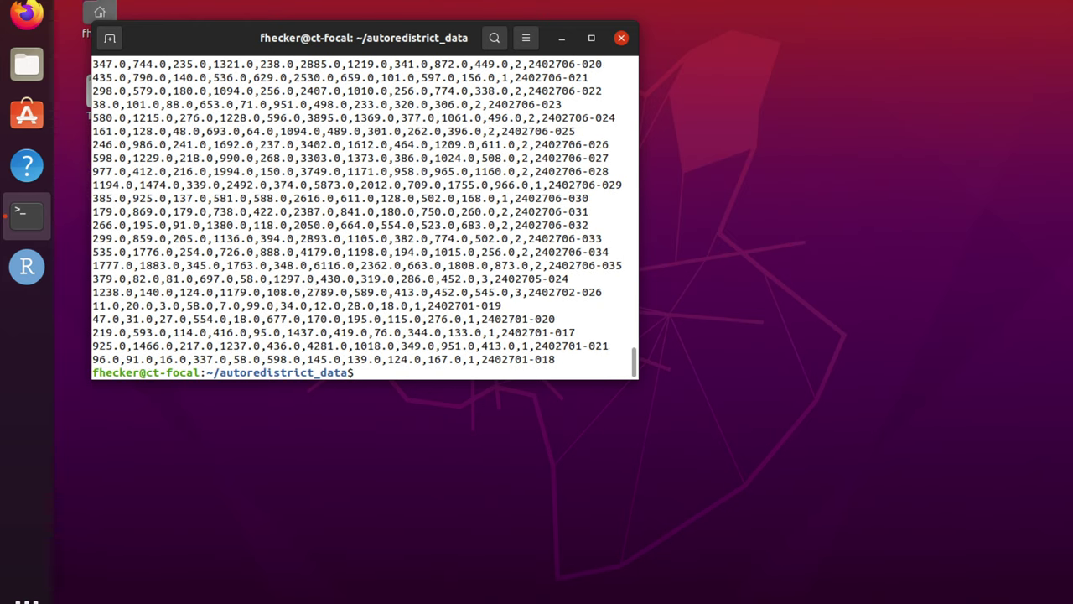